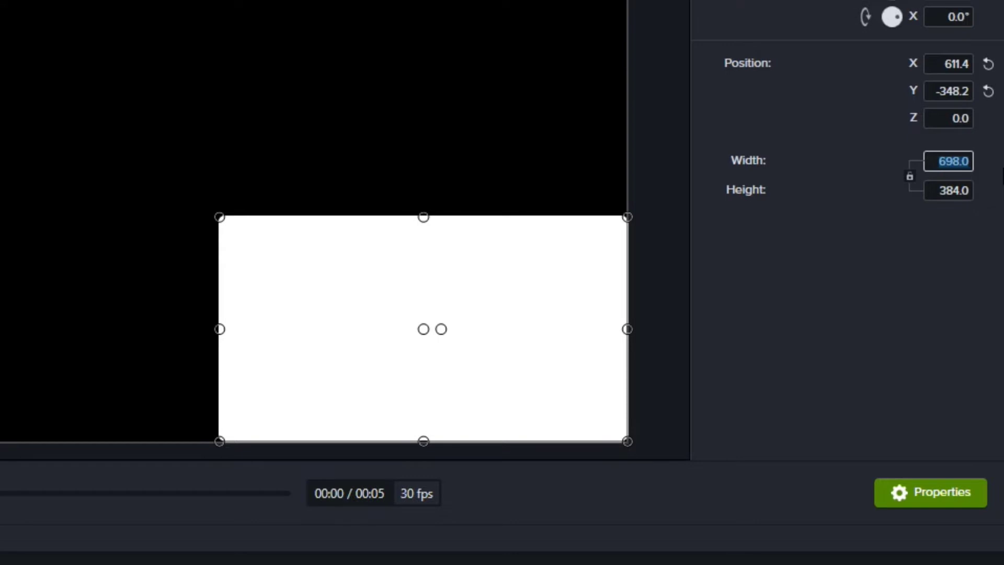
Step: Resize the white rectangle to 640 wide by 360 high and snap it into the canvas's upper-right corner
{"action": "type", "text": "640"}
{"action": "key", "text": "Return"}
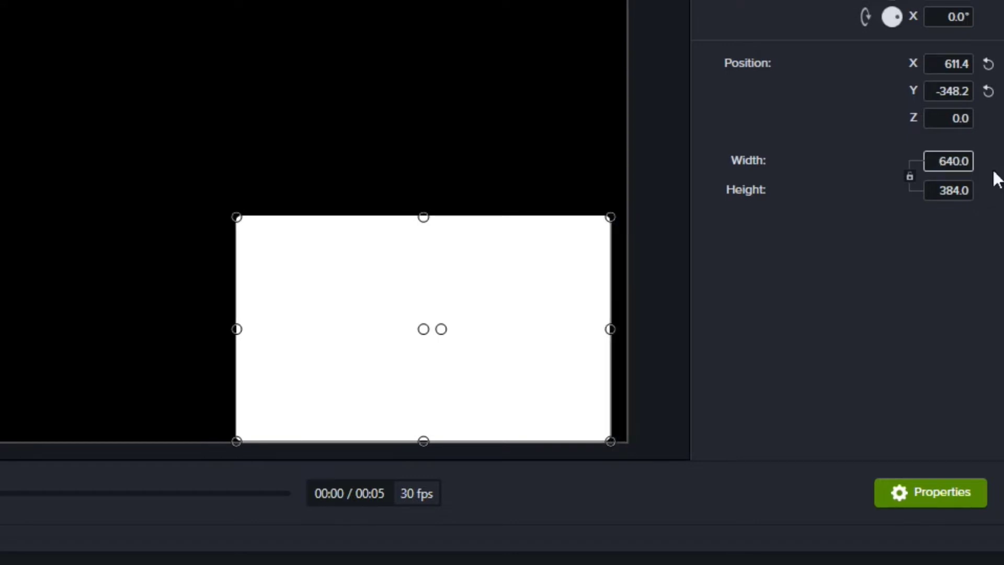
{"action": "left_click", "coordinate": [937, 192]}
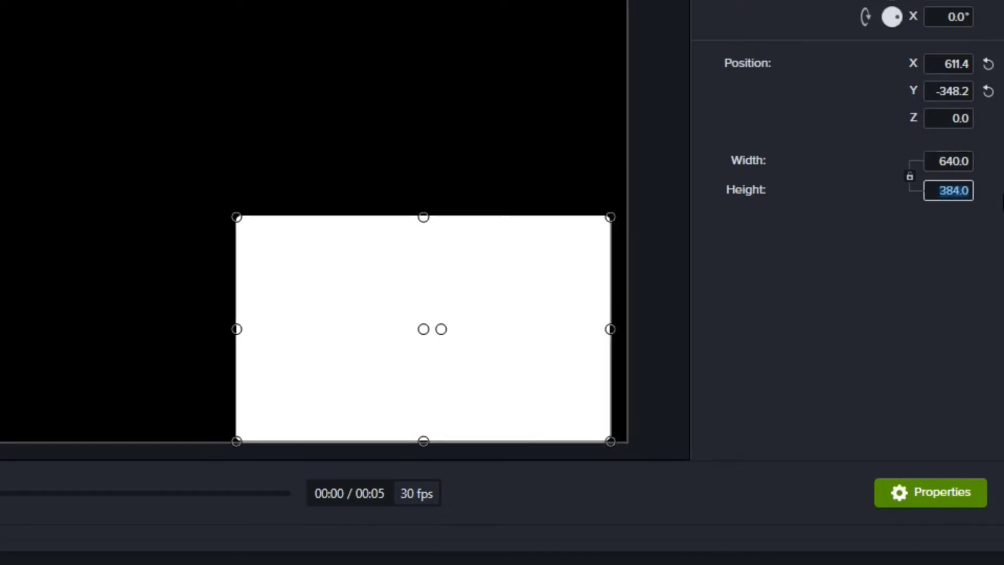
{"action": "type", "text": "360"}
{"action": "key", "text": "Return"}
{"action": "left_click_drag", "start_coordinate": [475, 372], "coordinate": [480, 354]}
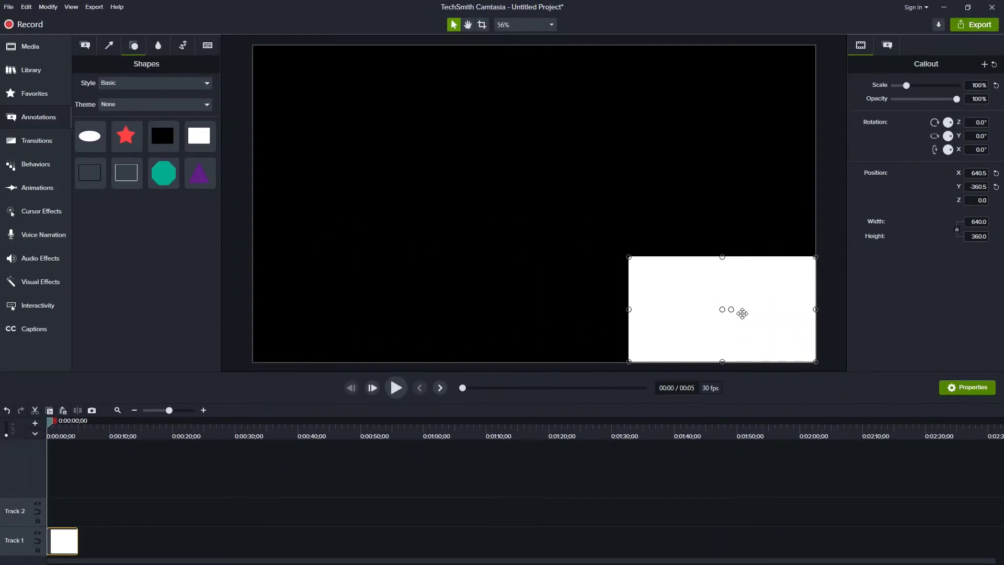
{"action": "left_click_drag", "start_coordinate": [742, 314], "coordinate": [740, 98]}
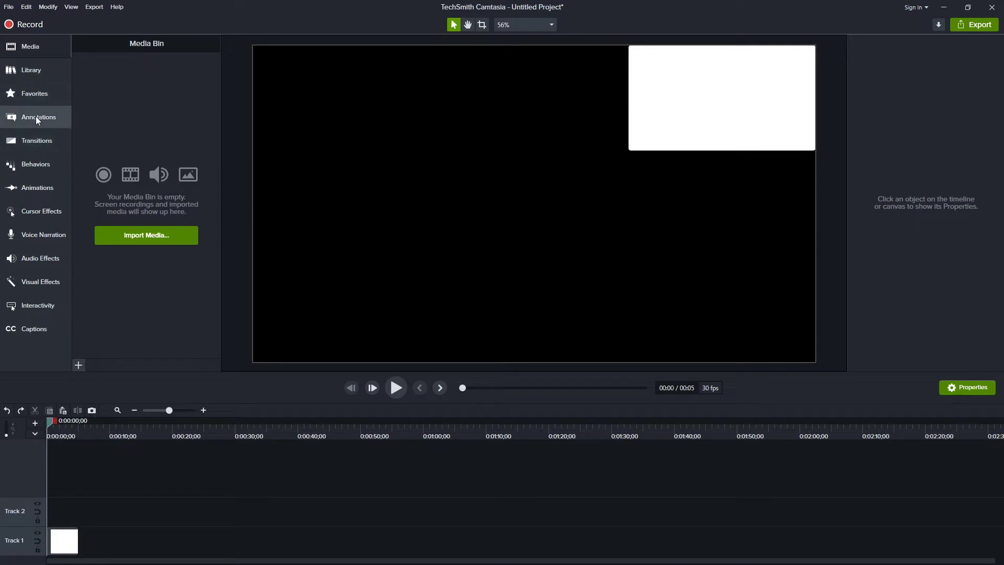
Step: Add the Screen draw recording from the CamPro Assets library so it fills the canvas
{"action": "left_click", "coordinate": [31, 68]}
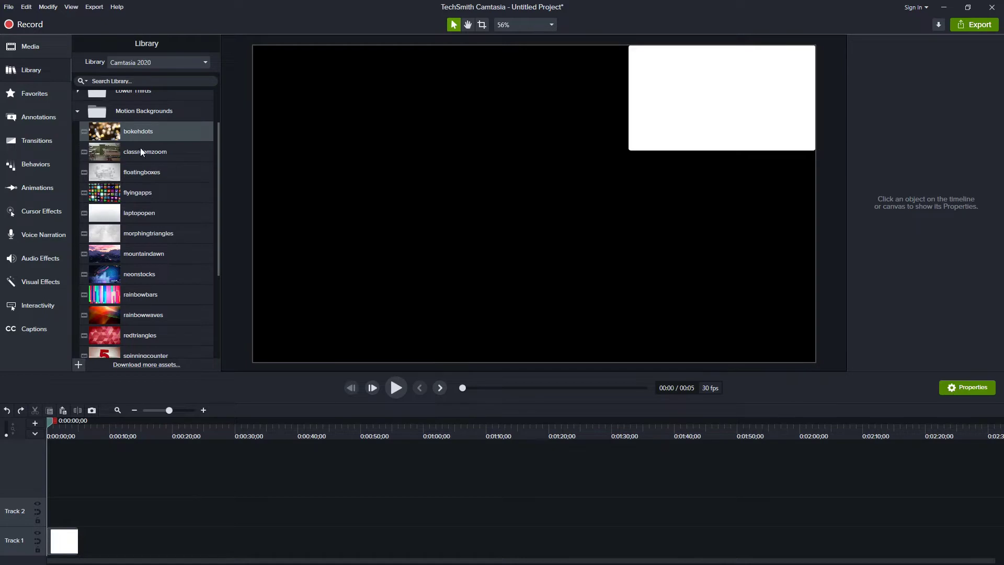
{"action": "left_click", "coordinate": [145, 61]}
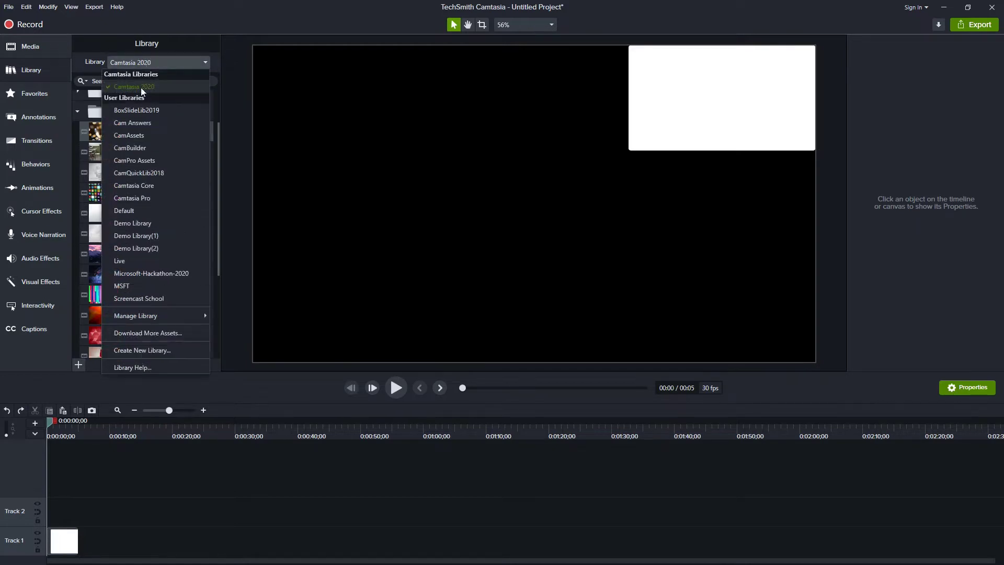
{"action": "left_click", "coordinate": [135, 160]}
{"action": "mouse_move", "coordinate": [133, 253]}
{"action": "left_mouse_down"}
{"action": "mouse_move", "coordinate": [320, 253]}
{"action": "mouse_move", "coordinate": [482, 234]}
{"action": "mouse_move", "coordinate": [562, 194]}
{"action": "mouse_move", "coordinate": [544, 208]}
{"action": "left_mouse_up"}
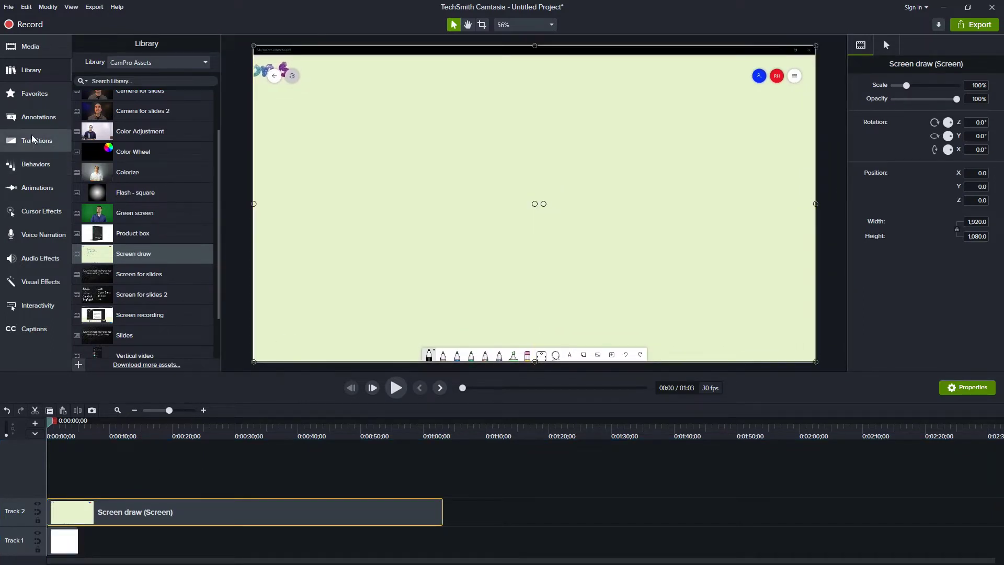
Step: Add the bokehdots motion background from the Camtasia 2020 library and position it at X 1,281, aligned with the rectangle's left edge
{"action": "left_click", "coordinate": [158, 64]}
{"action": "left_click", "coordinate": [156, 87]}
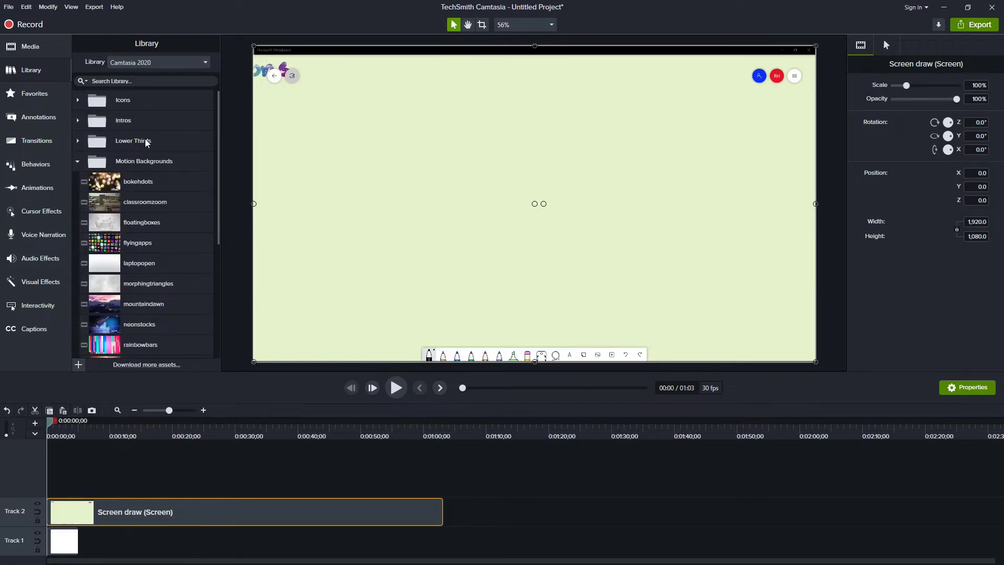
{"action": "left_click_drag", "start_coordinate": [105, 187], "coordinate": [756, 189]}
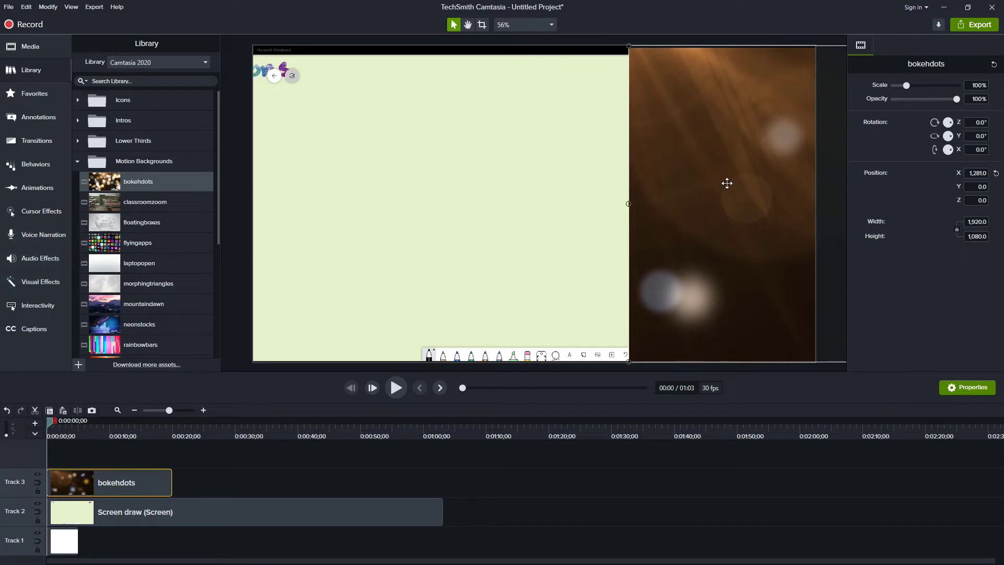
Step: Apply Color Adjustment to bokehdots with brightness -54, contrast -49 and saturation -58, and preview it briefly
{"action": "left_click", "coordinate": [42, 285]}
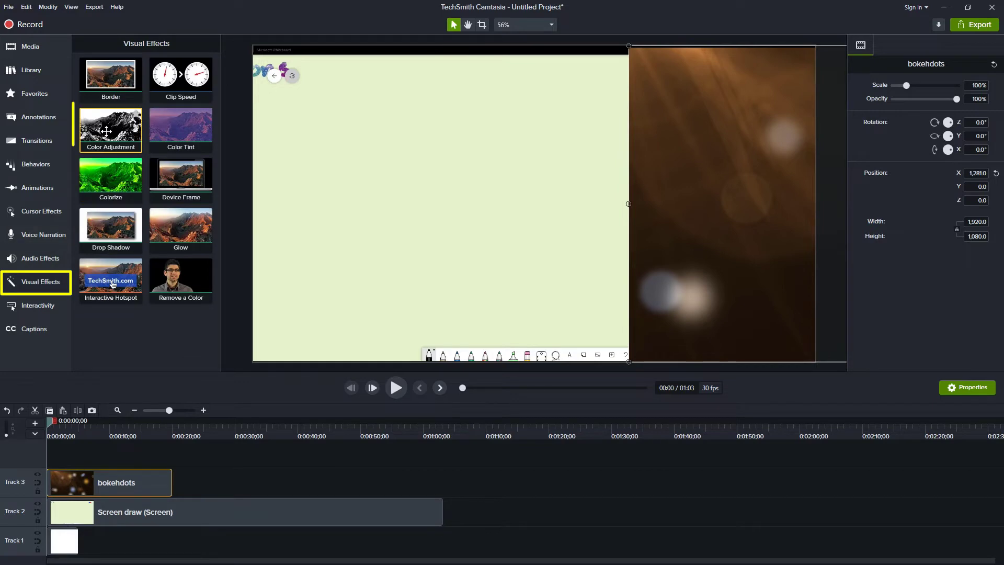
{"action": "left_click_drag", "start_coordinate": [111, 128], "coordinate": [723, 220]}
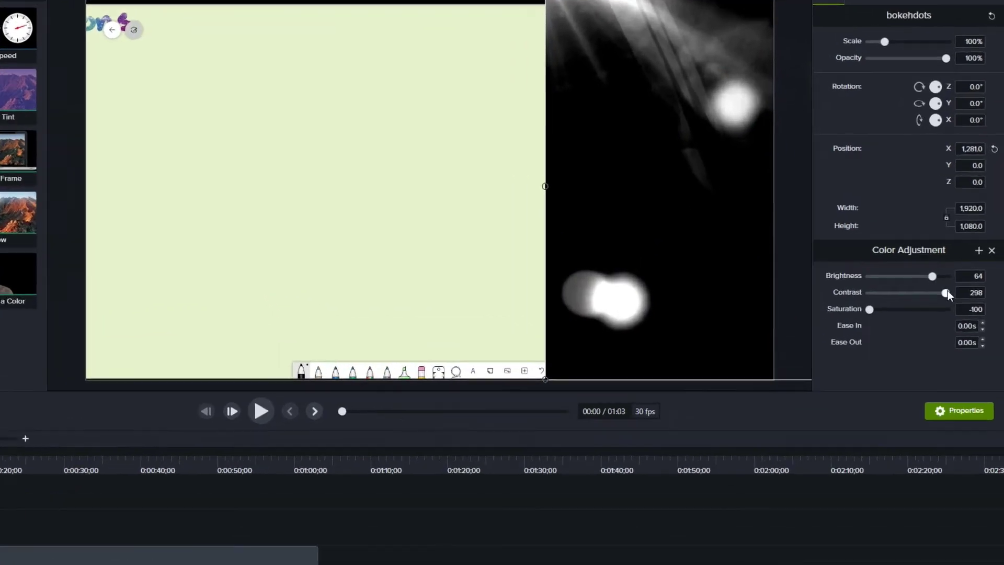
{"action": "left_click_drag", "start_coordinate": [955, 291], "coordinate": [819, 302]}
{"action": "key", "text": "space"}
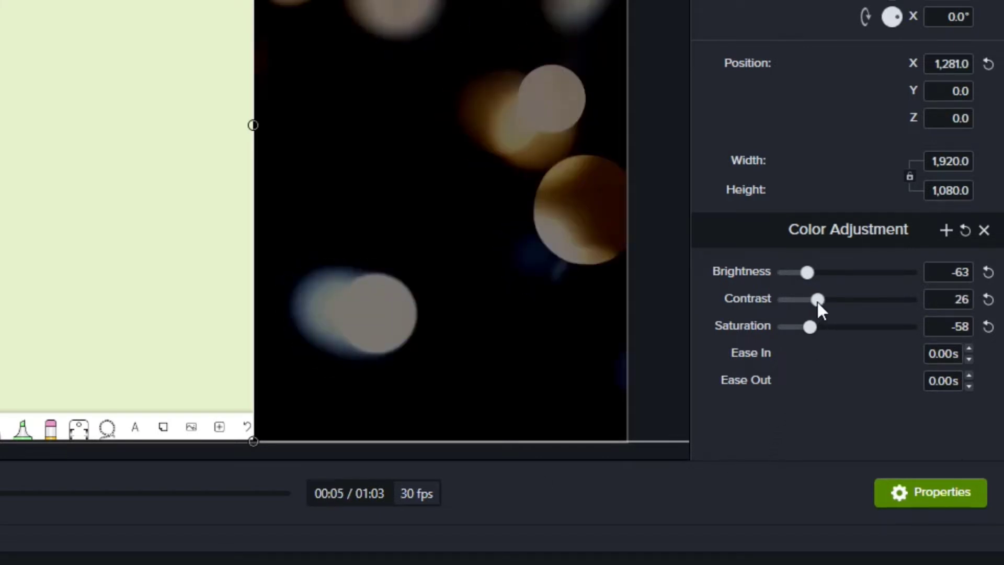
{"action": "left_click_drag", "start_coordinate": [817, 302], "coordinate": [811, 271]}
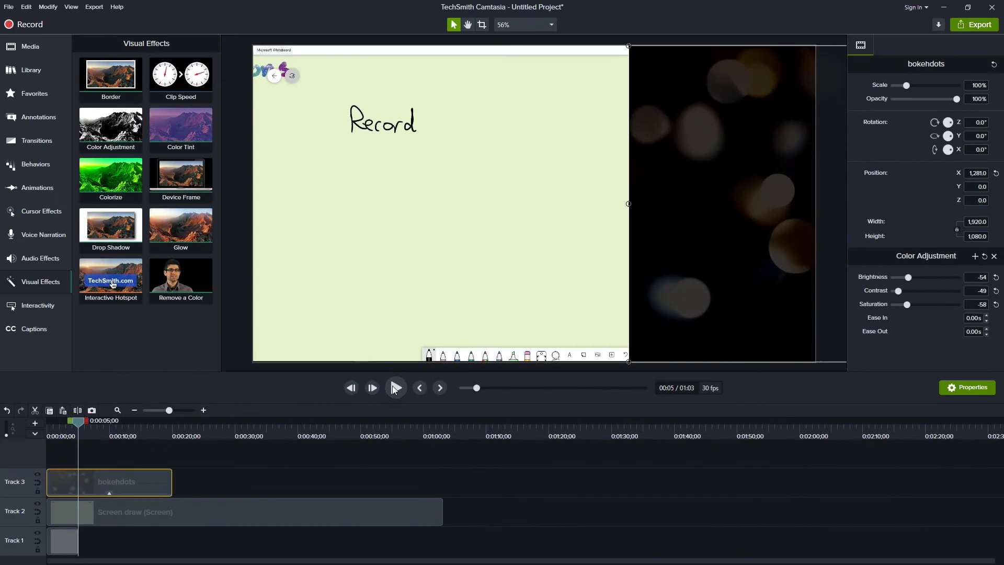
{"action": "left_click", "coordinate": [396, 388]}
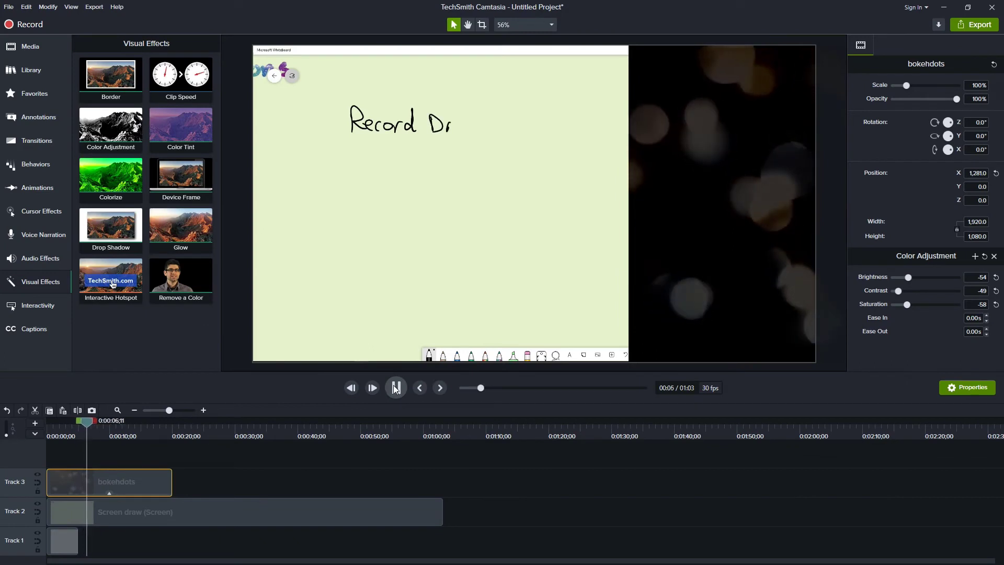
{"action": "left_click", "coordinate": [721, 182]}
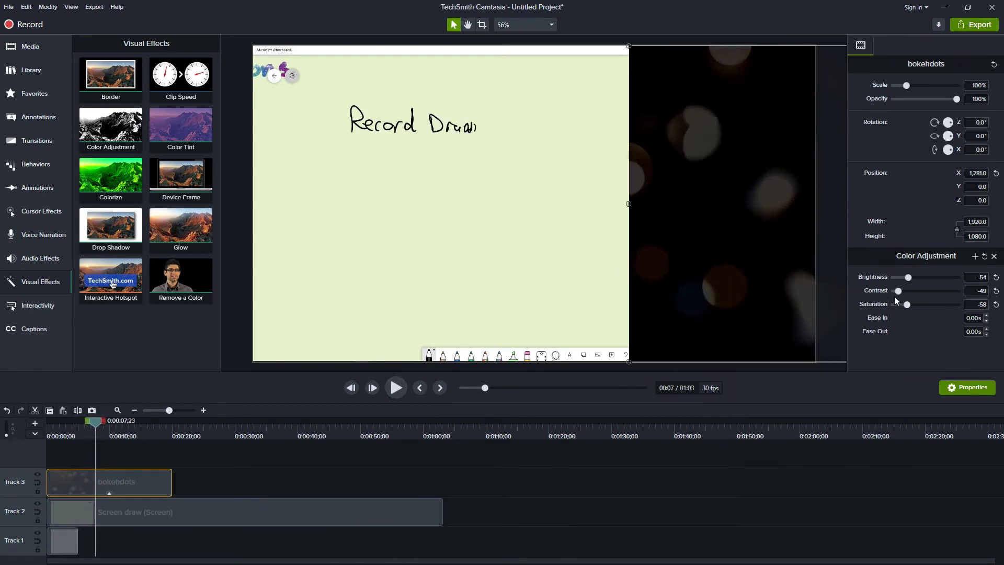
Step: Extend the white rectangle's clip past the playhead and move the Screen draw recording to X -319.5, snapped to the rectangle's centre
{"action": "left_click_drag", "start_coordinate": [490, 234], "coordinate": [403, 228]}
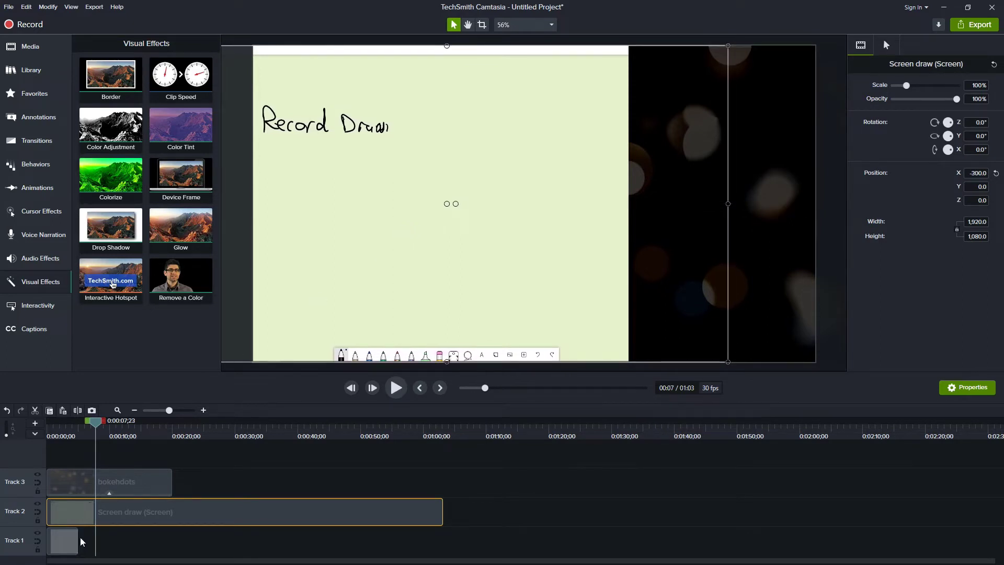
{"action": "left_click_drag", "start_coordinate": [78, 542], "coordinate": [163, 542]}
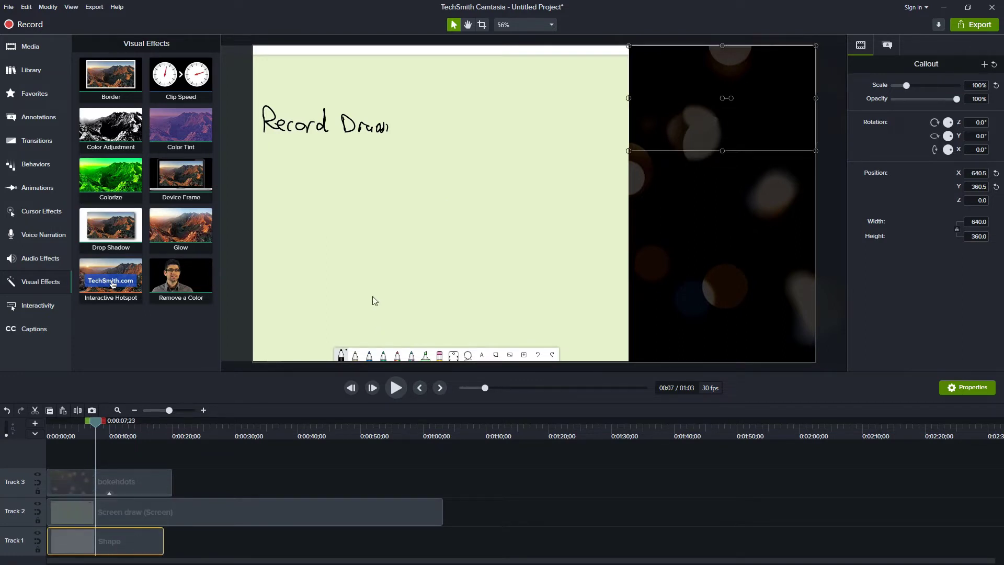
{"action": "mouse_move", "coordinate": [378, 240]}
{"action": "left_mouse_down"}
{"action": "mouse_move", "coordinate": [399, 242]}
{"action": "mouse_move", "coordinate": [376, 241]}
{"action": "left_mouse_up"}
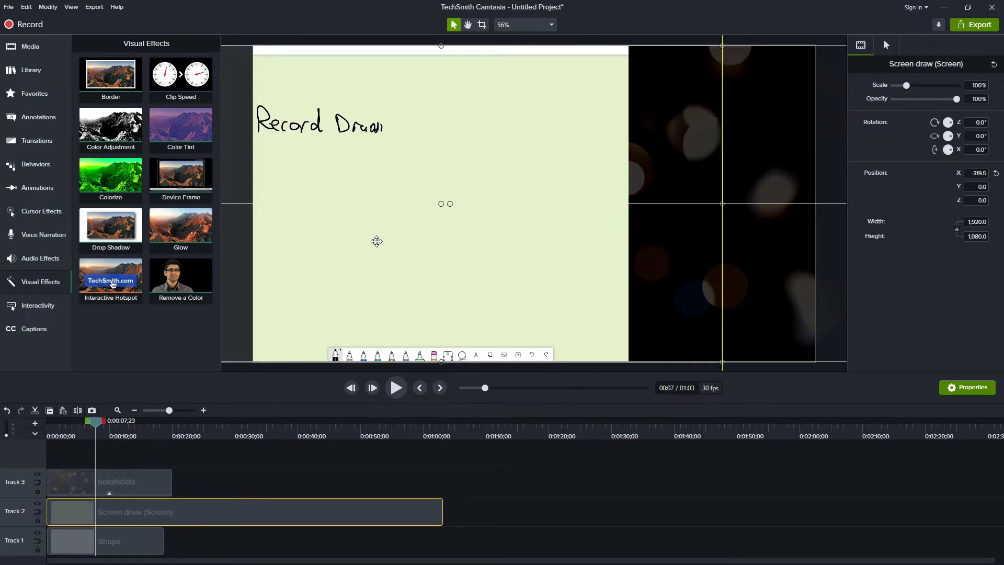
{"action": "left_click_drag", "start_coordinate": [376, 241], "coordinate": [377, 241]}
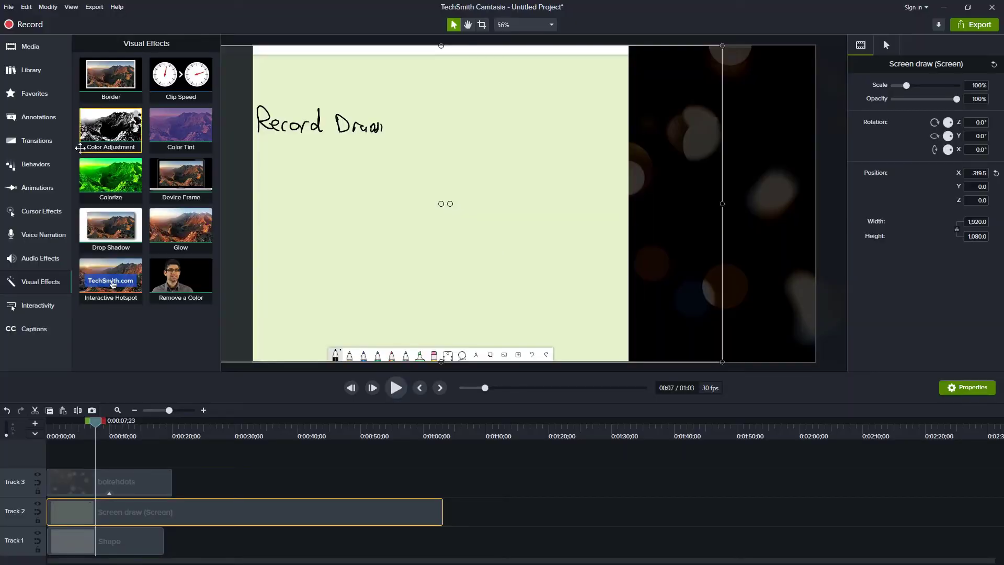
Step: Add a white ellipse shape to the canvas and set its width and height to 3,840
{"action": "left_click", "coordinate": [33, 127]}
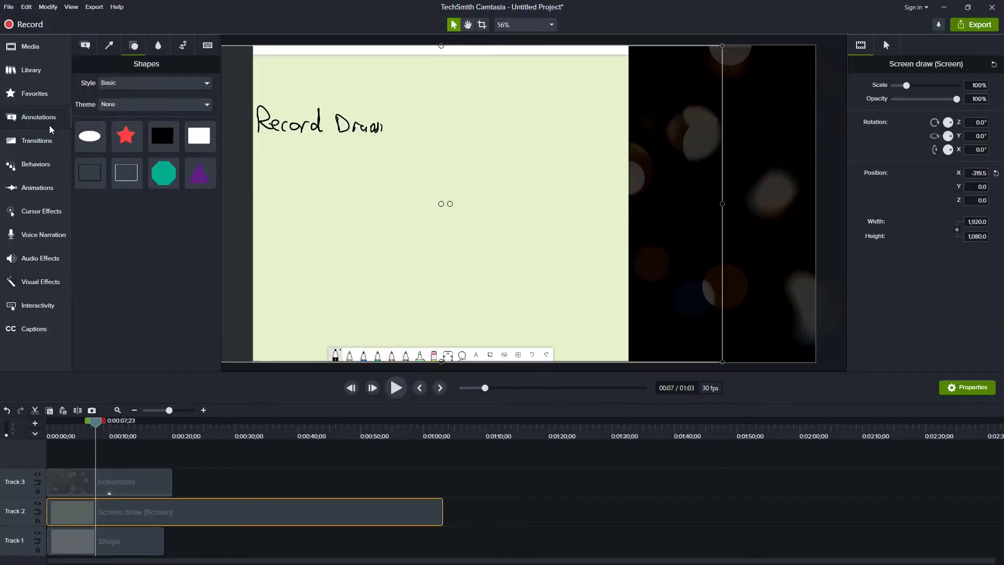
{"action": "left_click_drag", "start_coordinate": [90, 135], "coordinate": [670, 195]}
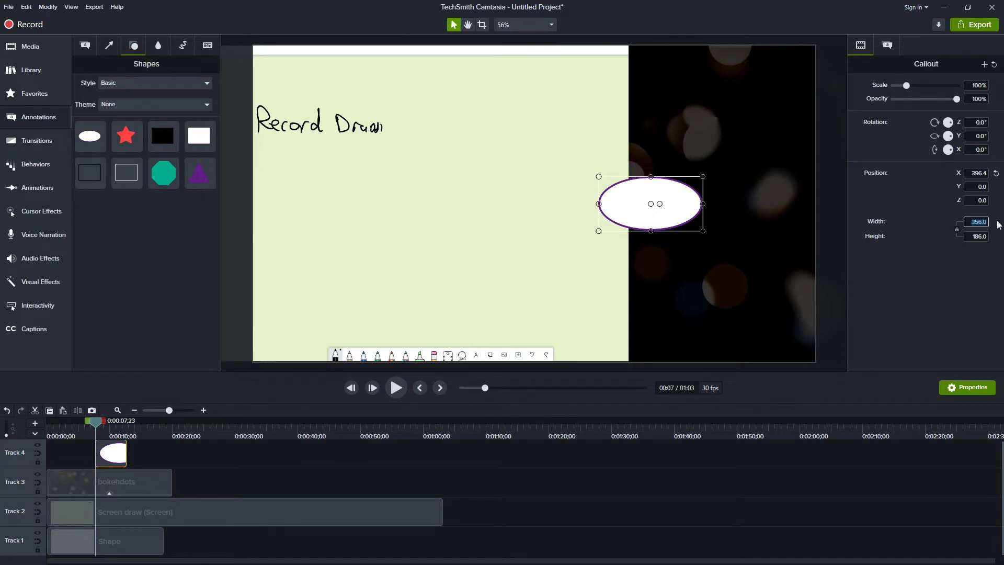
{"action": "type", "text": "3840"}
{"action": "key", "text": "Tab"}
{"action": "type", "text": "3,8"}
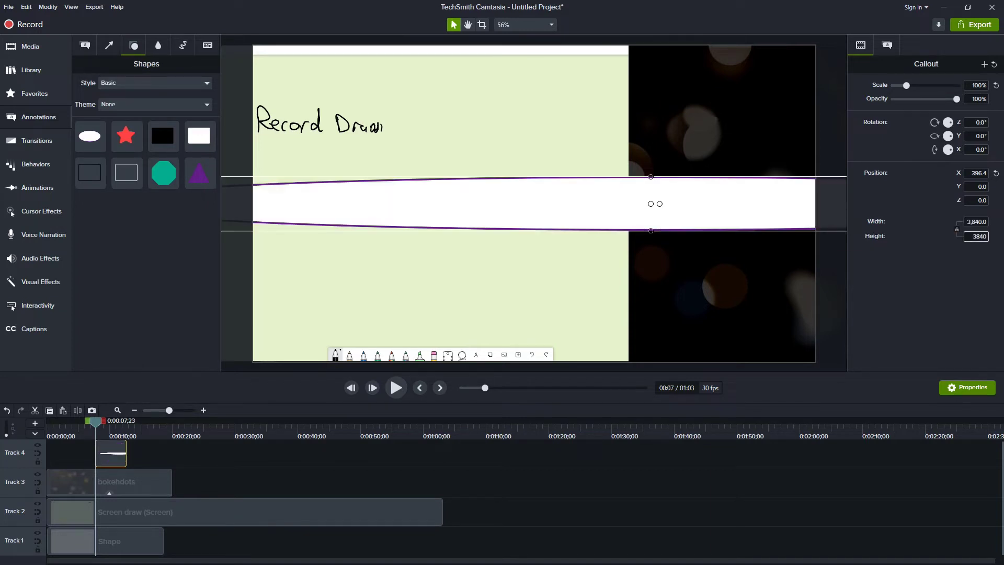
{"action": "type", "text": "40"}
{"action": "key", "text": "Return"}
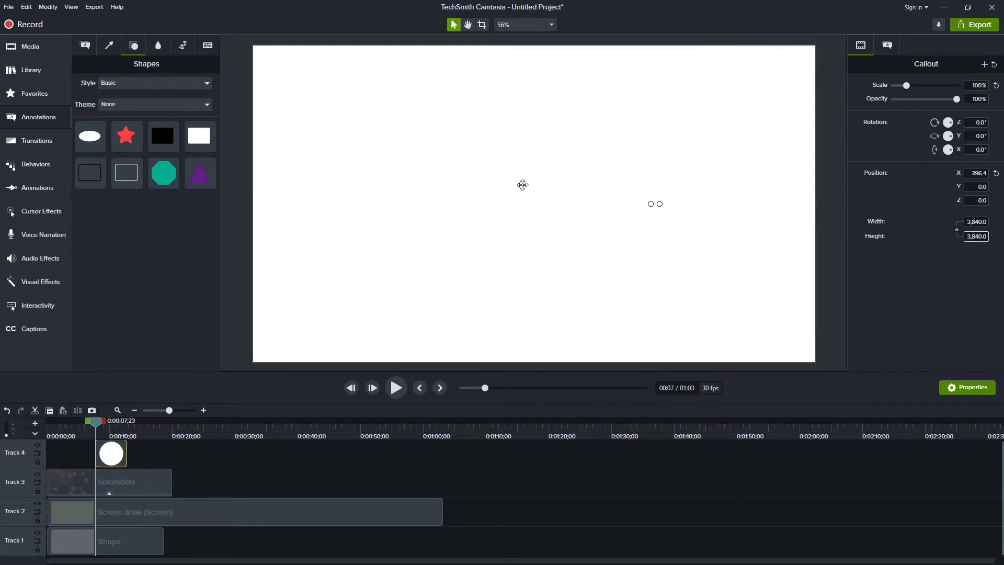
Step: Move the large circle to X 2,241 and Y 181, with its left edge touching the background's edge at the rectangle's lower corner
{"action": "mouse_move", "coordinate": [402, 161]}
{"action": "left_mouse_down"}
{"action": "mouse_move", "coordinate": [509, 190]}
{"action": "mouse_move", "coordinate": [750, 195]}
{"action": "mouse_move", "coordinate": [746, 236]}
{"action": "mouse_move", "coordinate": [692, 215]}
{"action": "mouse_move", "coordinate": [694, 195]}
{"action": "left_mouse_up"}
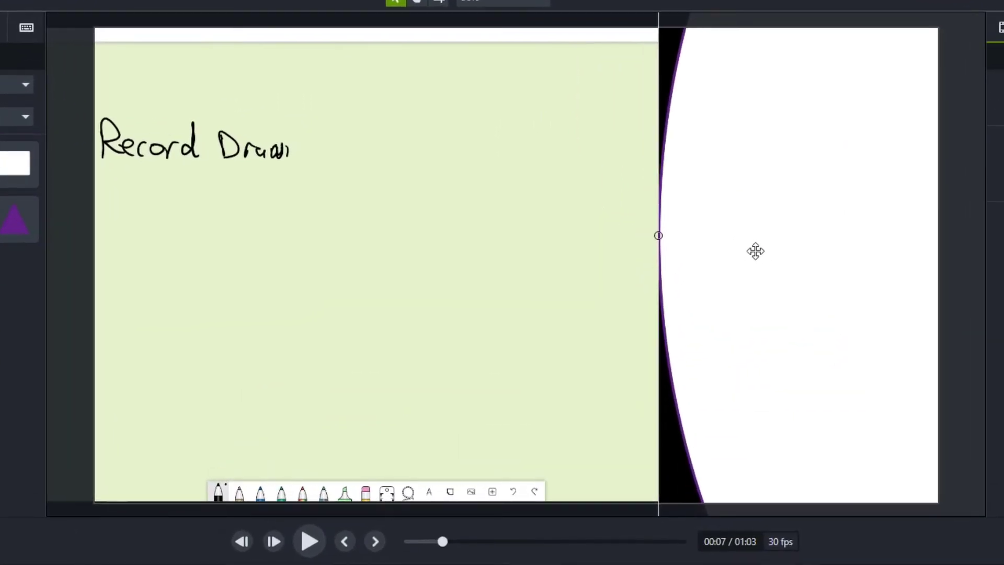
{"action": "left_click_drag", "start_coordinate": [755, 251], "coordinate": [755, 200]}
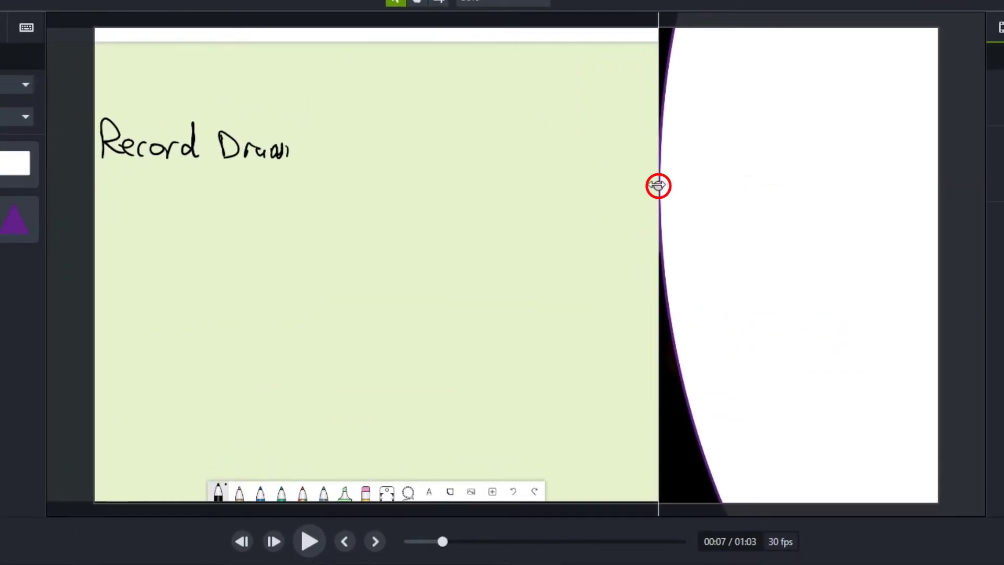
{"action": "left_click_drag", "start_coordinate": [784, 136], "coordinate": [782, 150]}
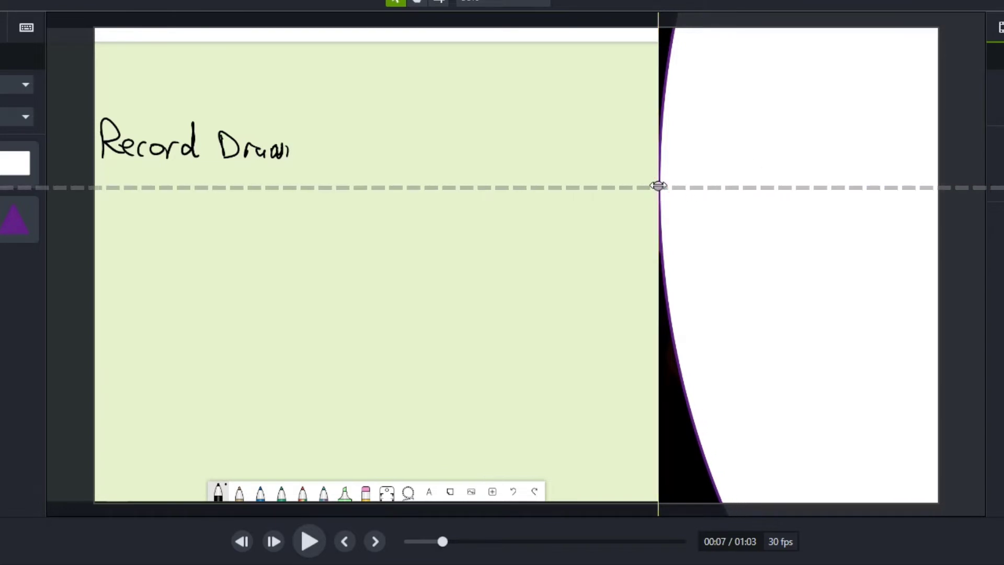
{"action": "mouse_move", "coordinate": [768, 153]}
{"action": "left_mouse_down"}
{"action": "mouse_move", "coordinate": [761, 220]}
{"action": "mouse_move", "coordinate": [820, 212]}
{"action": "mouse_move", "coordinate": [775, 222]}
{"action": "mouse_move", "coordinate": [775, 232]}
{"action": "mouse_move", "coordinate": [770, 154]}
{"action": "mouse_move", "coordinate": [770, 166]}
{"action": "left_mouse_up"}
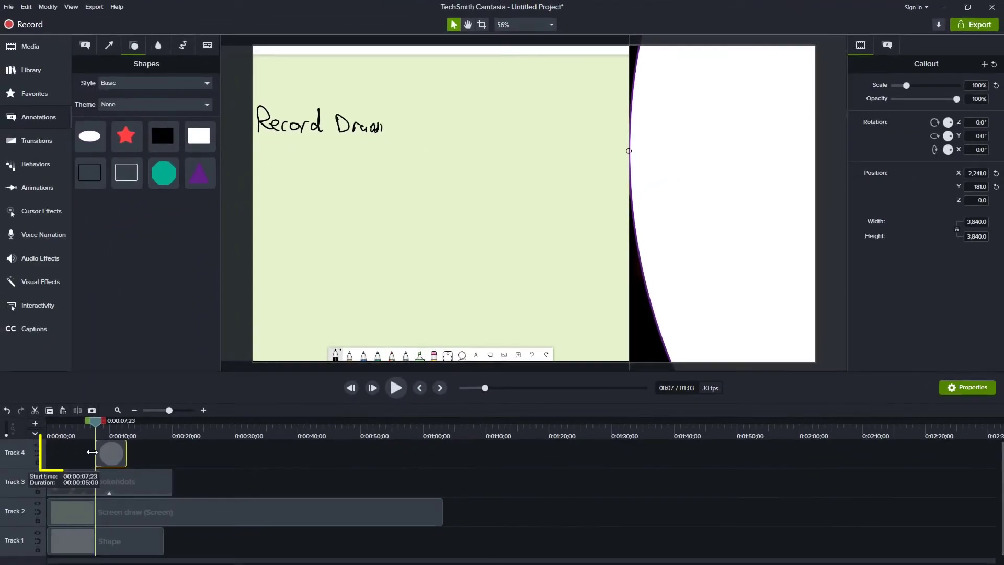
Step: Match all four clips to start at zero and last 20 seconds, fitting the Screen draw recording with a 2.54x clip speed
{"action": "left_click_drag", "start_coordinate": [92, 452], "coordinate": [47, 451]}
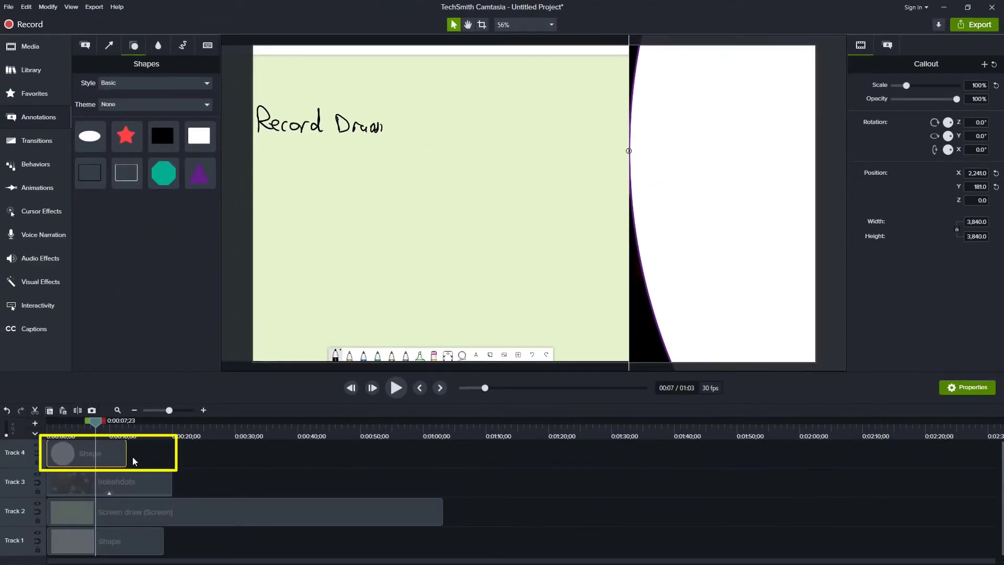
{"action": "left_click_drag", "start_coordinate": [126, 453], "coordinate": [174, 455]}
{"action": "left_click_drag", "start_coordinate": [163, 547], "coordinate": [168, 547]}
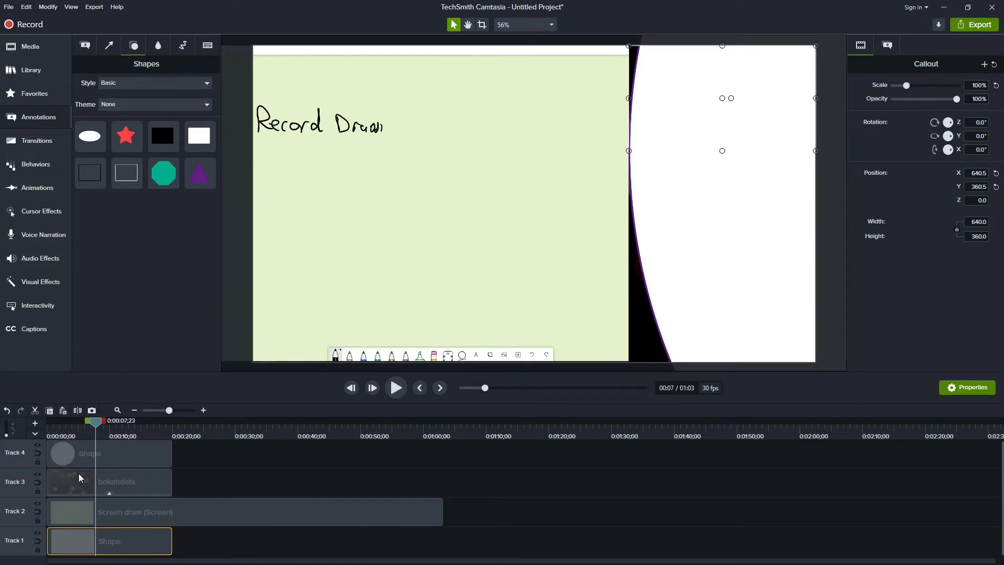
{"action": "left_click_drag", "start_coordinate": [78, 477], "coordinate": [104, 483]}
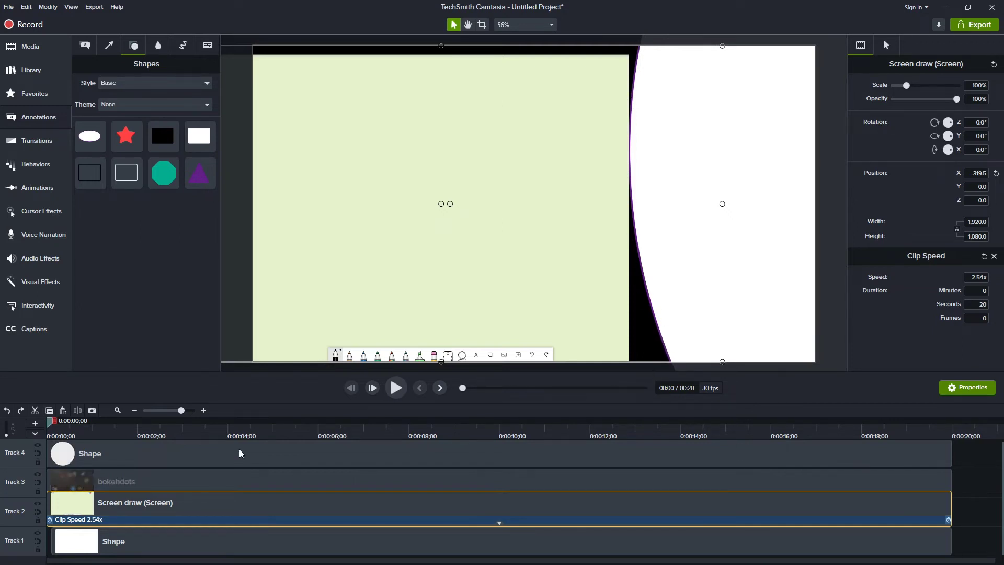
Step: Set Track 4's matte mode to Alpha so the circle masks bokehdots, and scrub the timeline to check the curved edge
{"action": "left_click", "coordinate": [37, 447]}
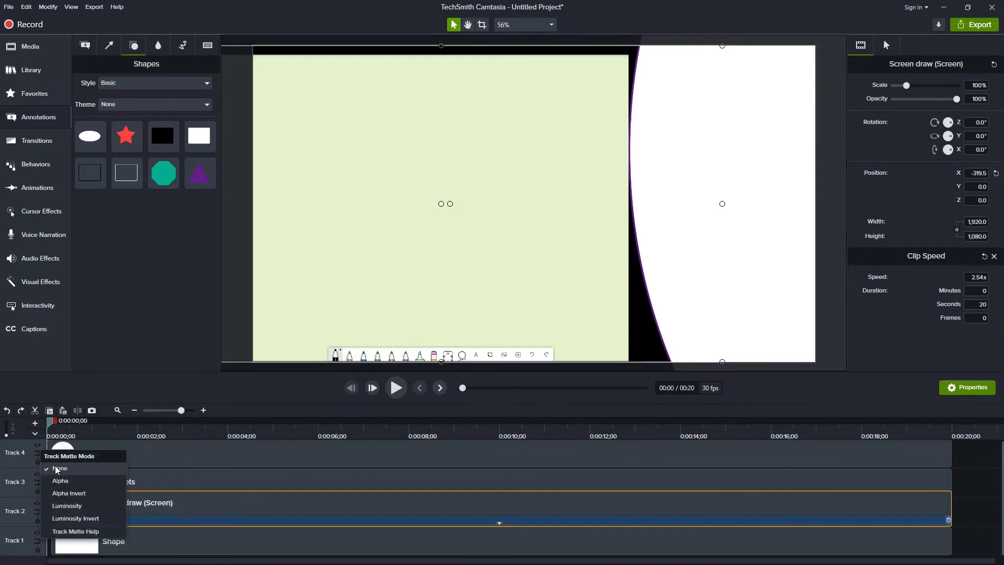
{"action": "left_click", "coordinate": [61, 480]}
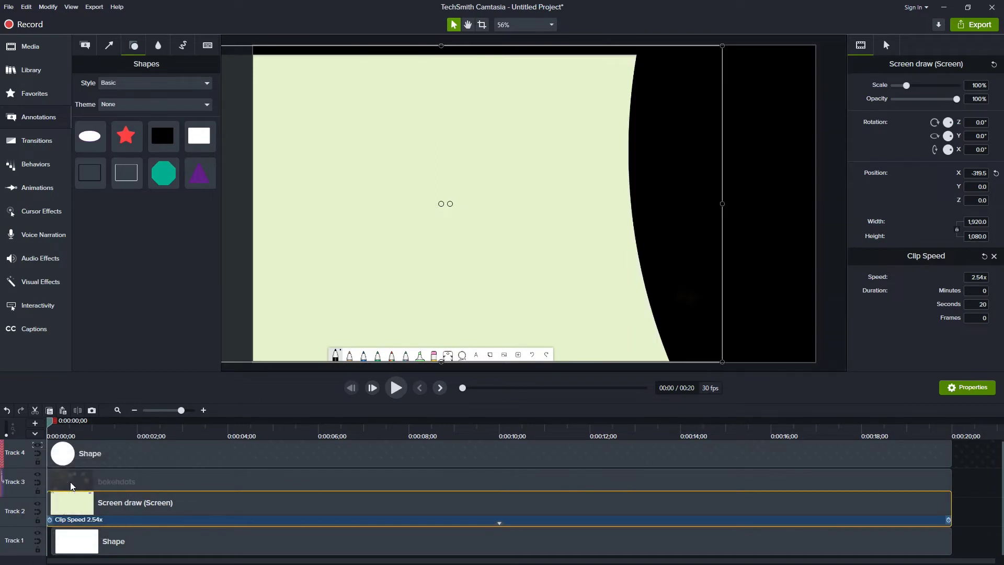
{"action": "left_click_drag", "start_coordinate": [51, 425], "coordinate": [55, 428]}
{"action": "mouse_move", "coordinate": [107, 432]}
{"action": "left_mouse_down"}
{"action": "mouse_move", "coordinate": [441, 448]}
{"action": "mouse_move", "coordinate": [862, 433]}
{"action": "left_mouse_up"}
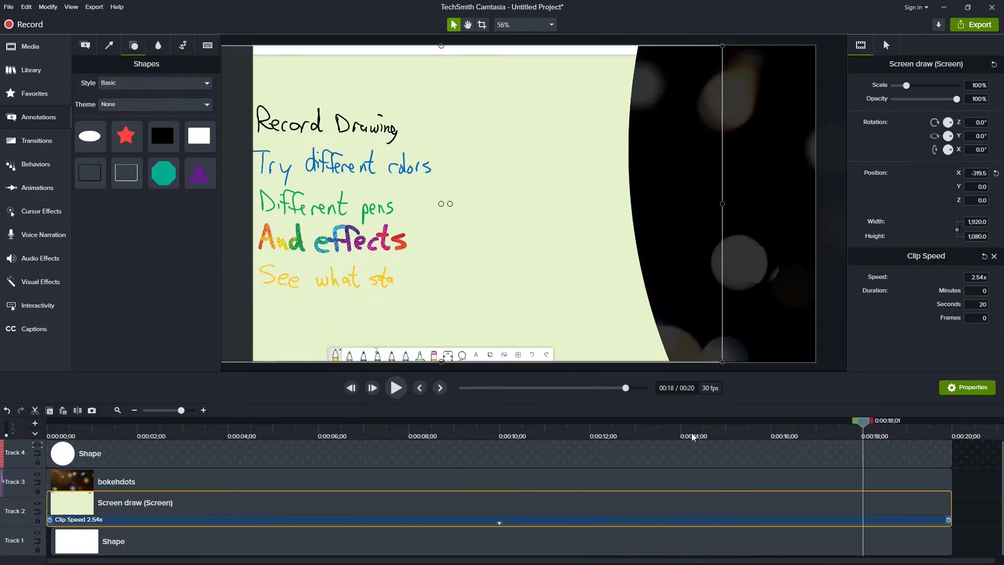
{"action": "mouse_move", "coordinate": [151, 435]}
{"action": "left_mouse_down"}
{"action": "mouse_move", "coordinate": [127, 449]}
{"action": "mouse_move", "coordinate": [69, 445]}
{"action": "mouse_move", "coordinate": [298, 468]}
{"action": "mouse_move", "coordinate": [604, 477]}
{"action": "mouse_move", "coordinate": [276, 434]}
{"action": "left_mouse_up"}
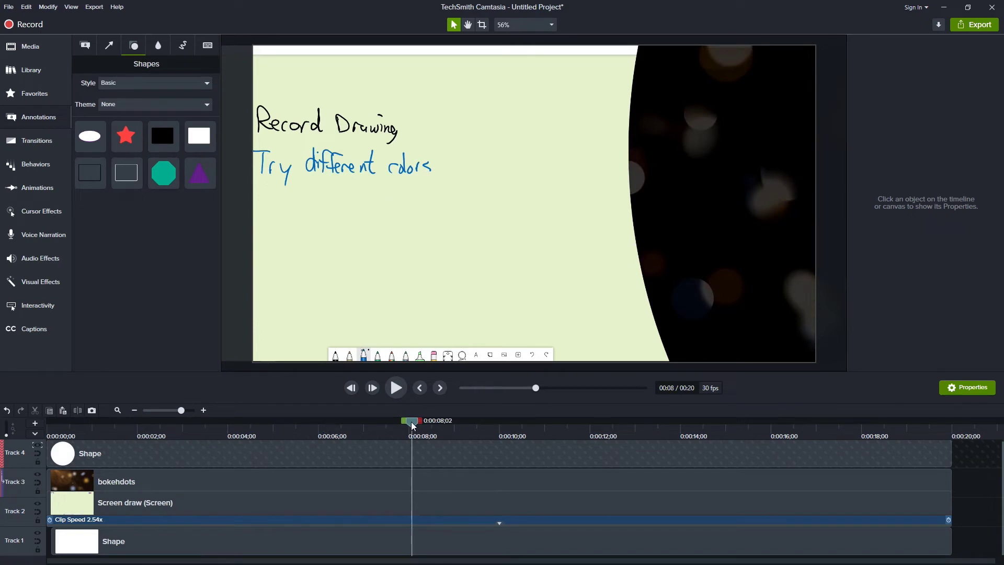
{"action": "mouse_move", "coordinate": [412, 426]}
{"action": "left_mouse_down"}
{"action": "mouse_move", "coordinate": [542, 429]}
{"action": "mouse_move", "coordinate": [496, 437]}
{"action": "mouse_move", "coordinate": [516, 443]}
{"action": "left_mouse_up"}
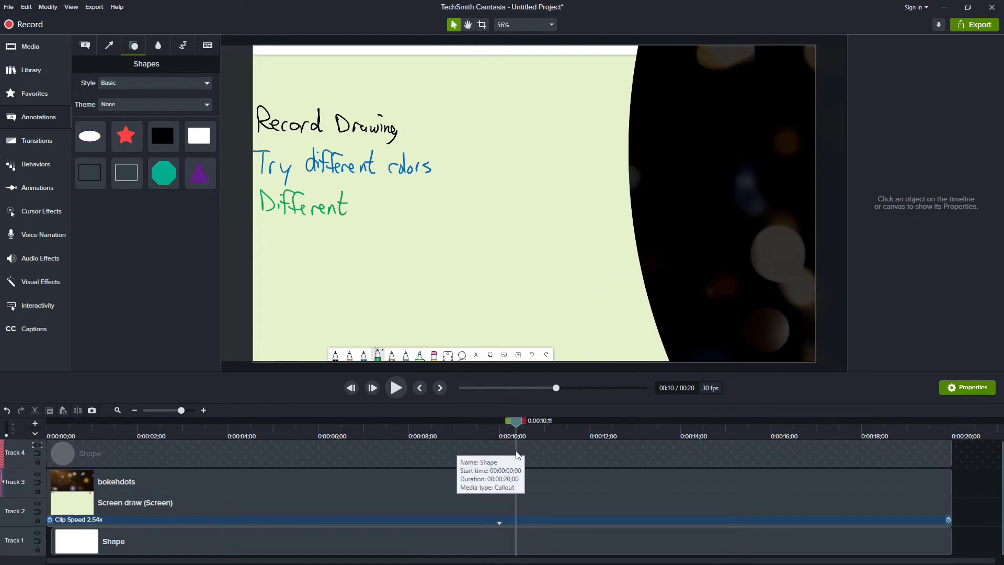
Step: Add a custom animation to the Track 4 circle and stretch it from the clip's start to 19;25
{"action": "left_click", "coordinate": [529, 458]}
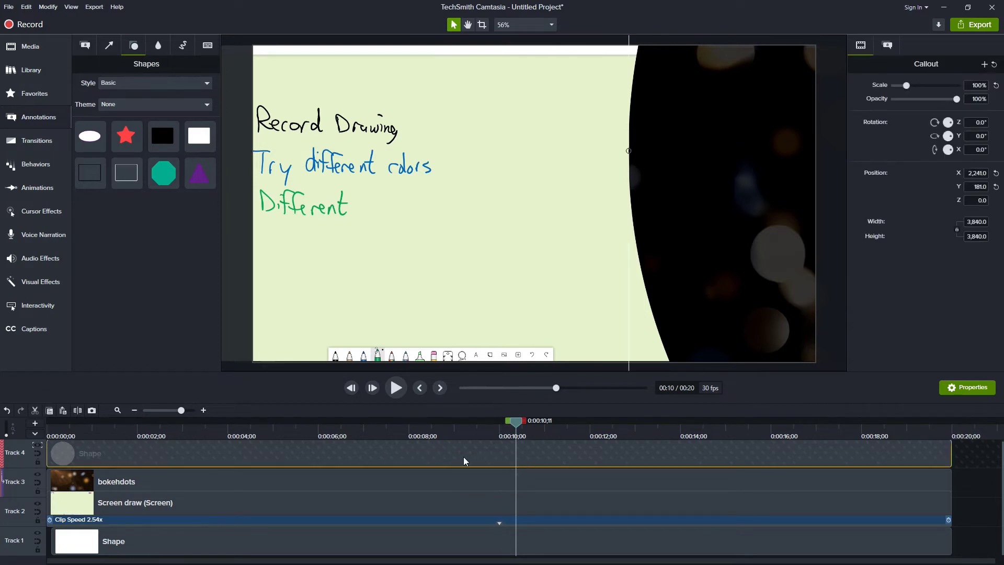
{"action": "key", "text": "shift+a"}
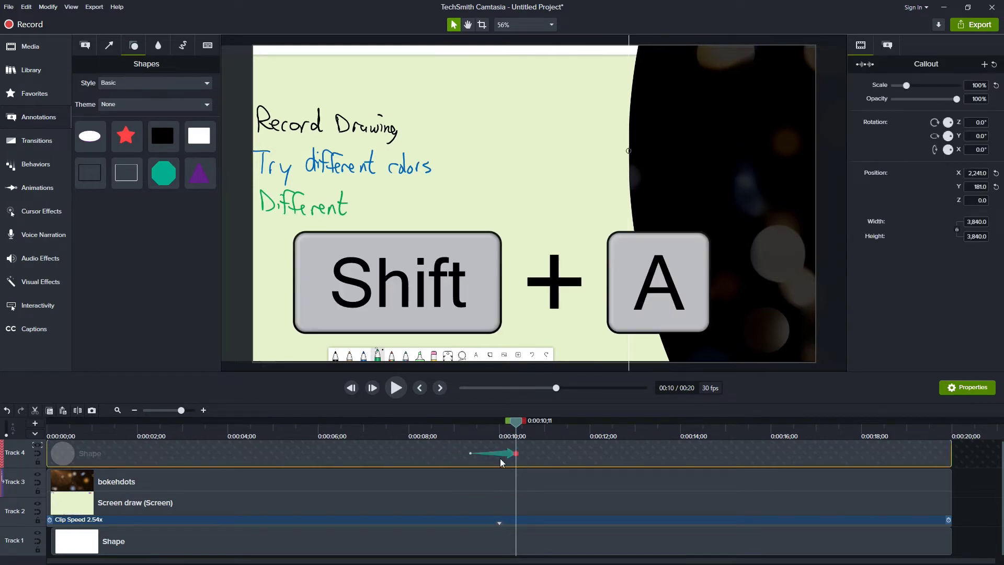
{"action": "left_click_drag", "start_coordinate": [471, 452], "coordinate": [48, 453]}
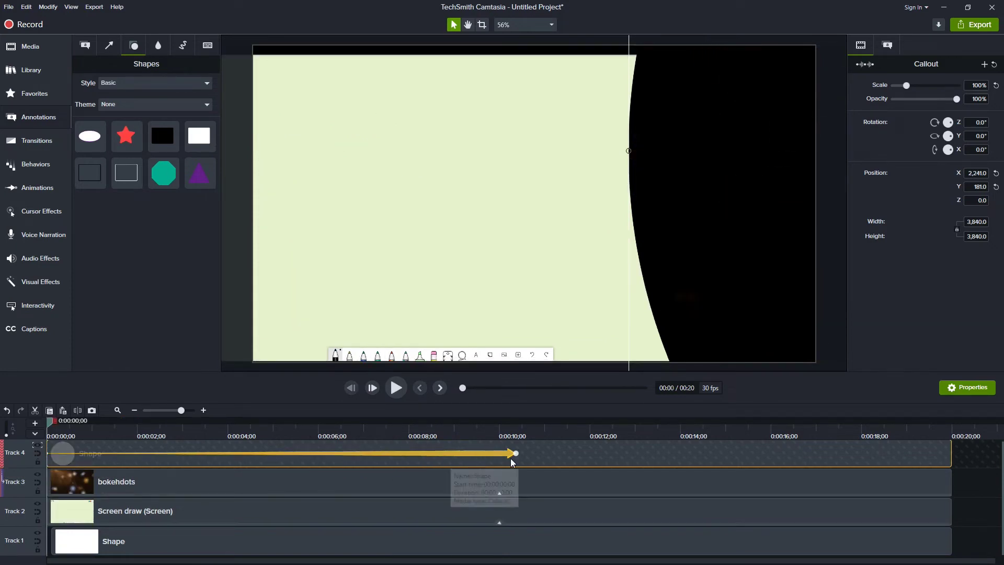
{"action": "left_click_drag", "start_coordinate": [515, 454], "coordinate": [942, 453]}
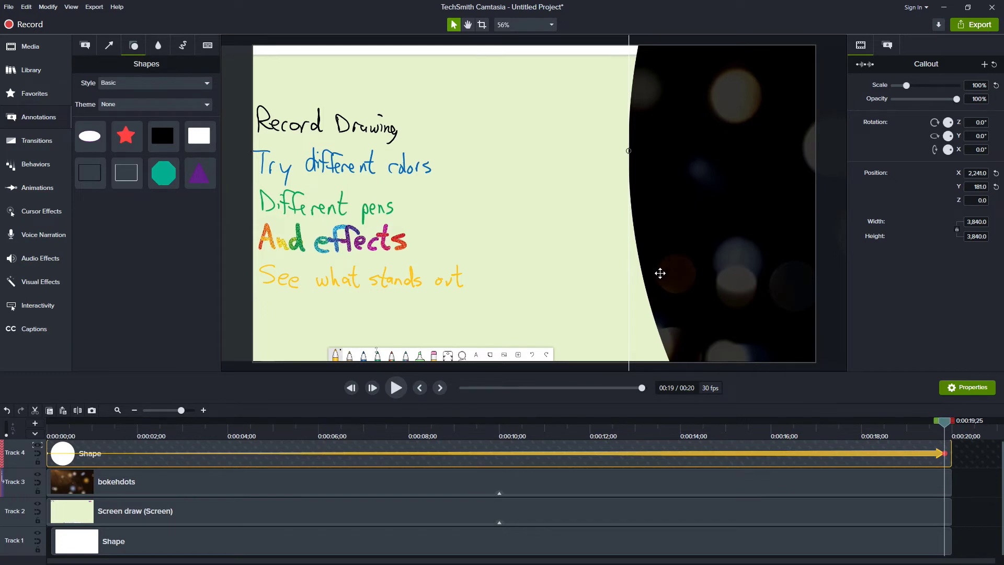
{"action": "left_click_drag", "start_coordinate": [628, 150], "coordinate": [627, 150]}
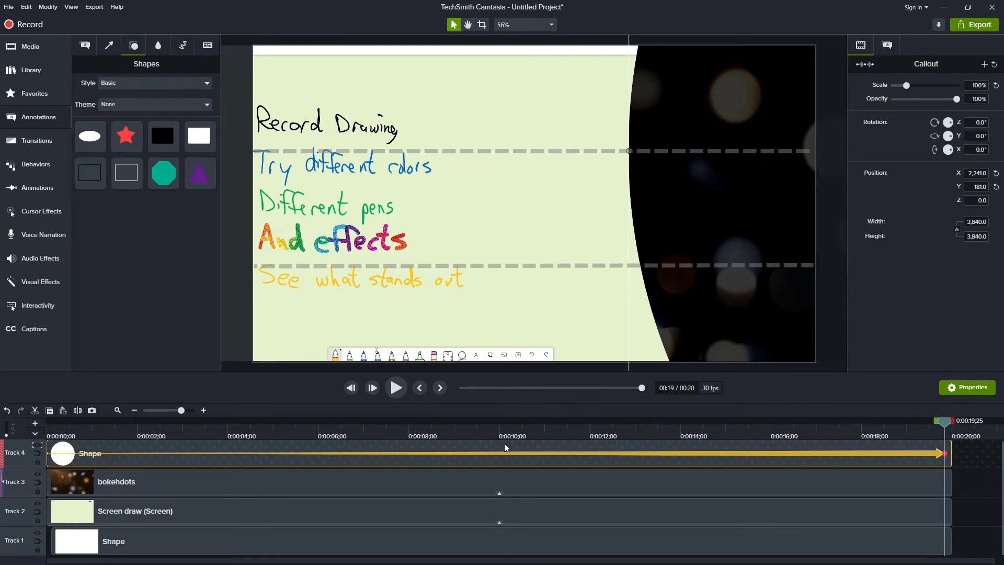
Step: Solo Track 1, move the white guide rectangle to the canvas's lower-right corner at X 640.5 and Y -360.5, and restore the other tracks
{"action": "left_click", "coordinate": [438, 546]}
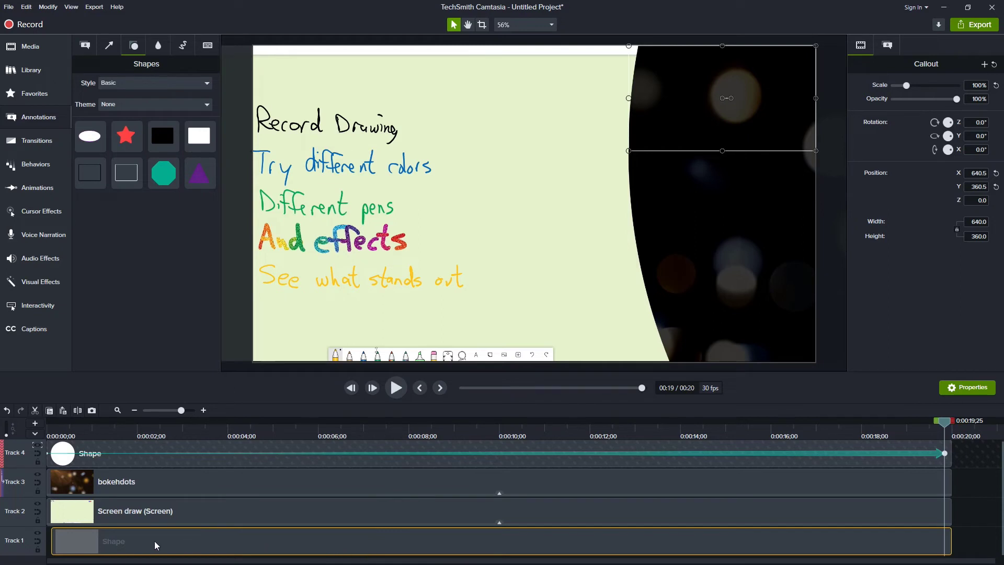
{"action": "left_click", "coordinate": [37, 533], "text": "alt"}
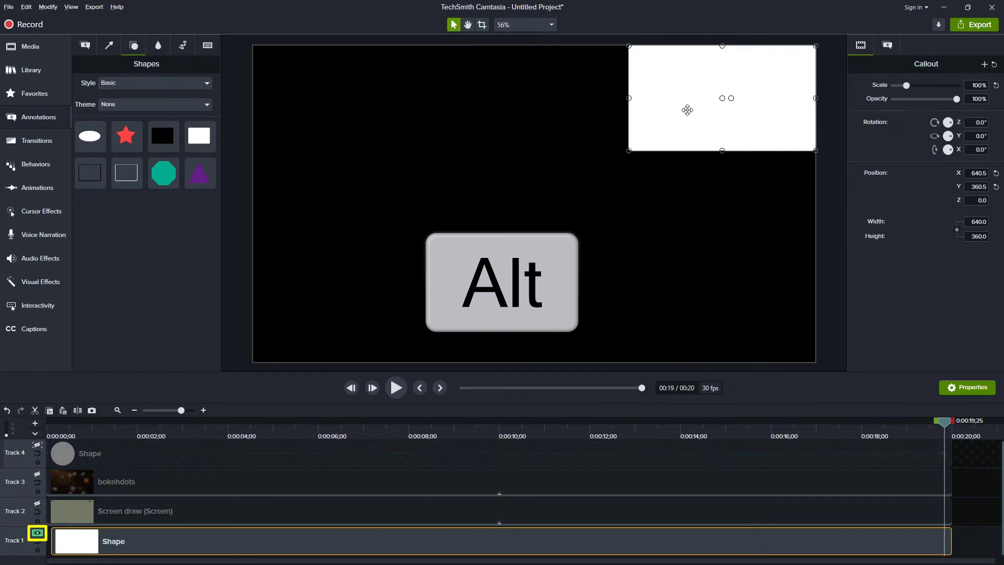
{"action": "left_click_drag", "start_coordinate": [696, 115], "coordinate": [694, 331]}
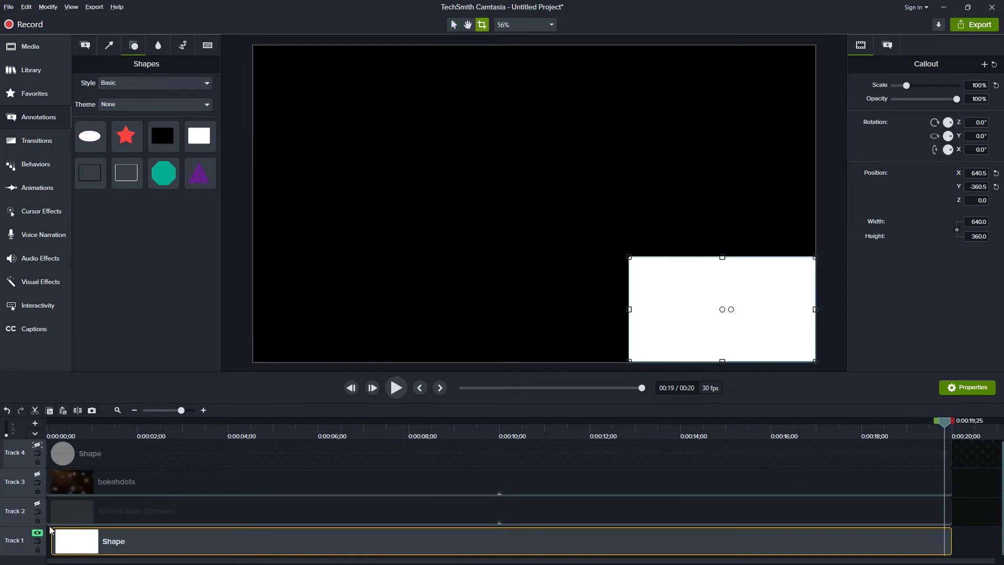
{"action": "left_click", "coordinate": [36, 533], "text": "alt"}
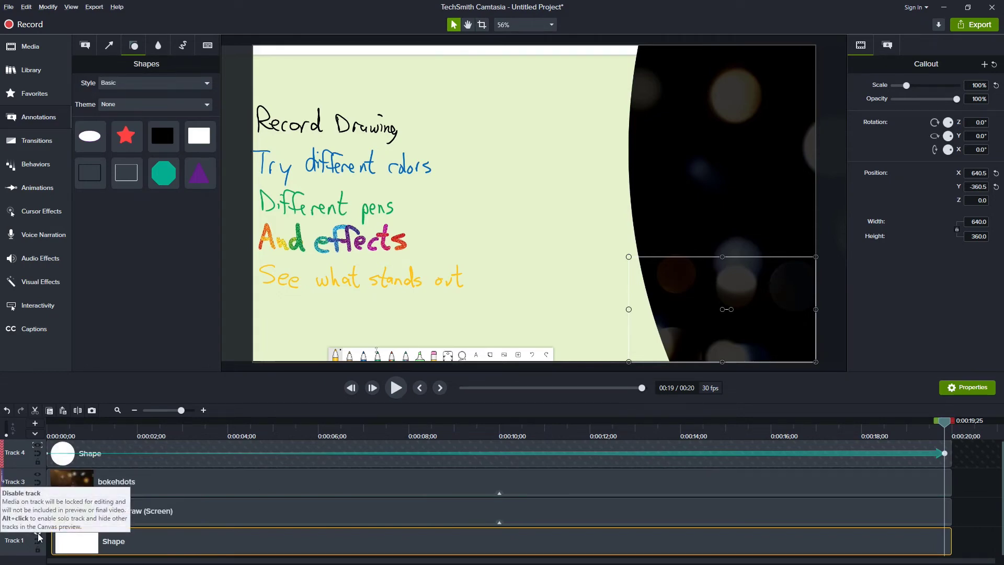
{"action": "key", "text": "alt"}
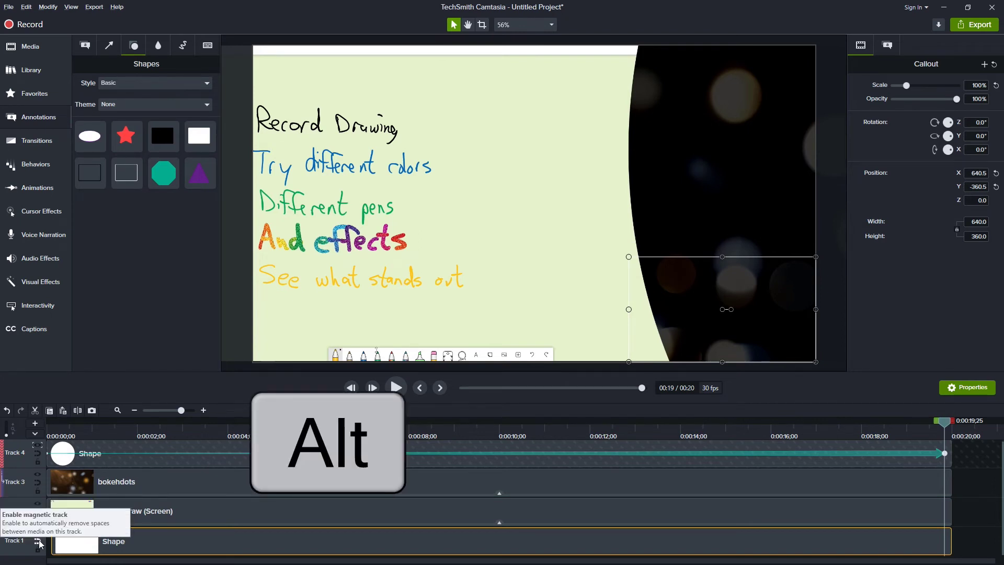
{"action": "key", "text": "alt"}
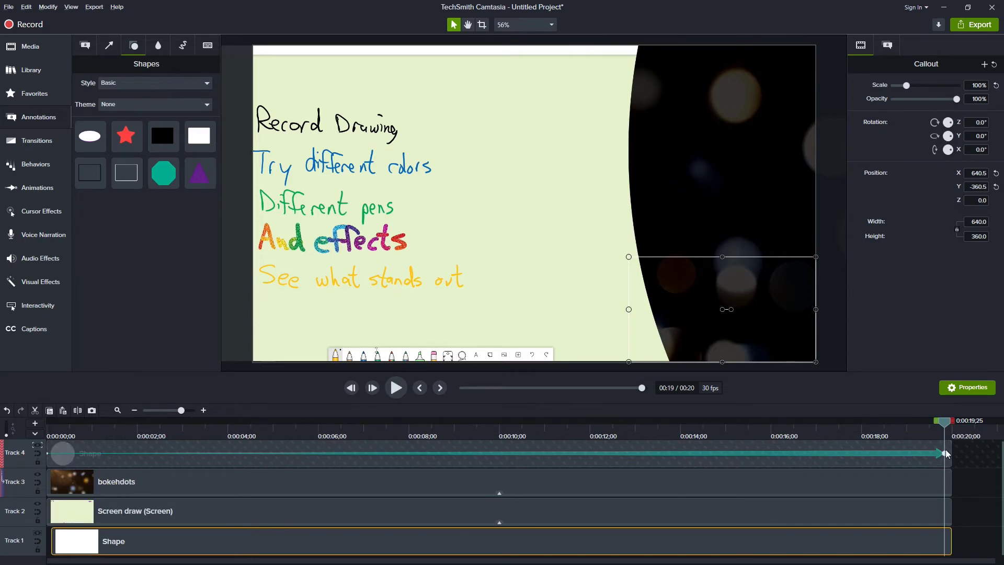
Step: Move the circle down to Y -181 at the end of its animation and play the movement from the start
{"action": "left_click", "coordinate": [731, 138]}
{"action": "left_click_drag", "start_coordinate": [731, 138], "coordinate": [734, 247]}
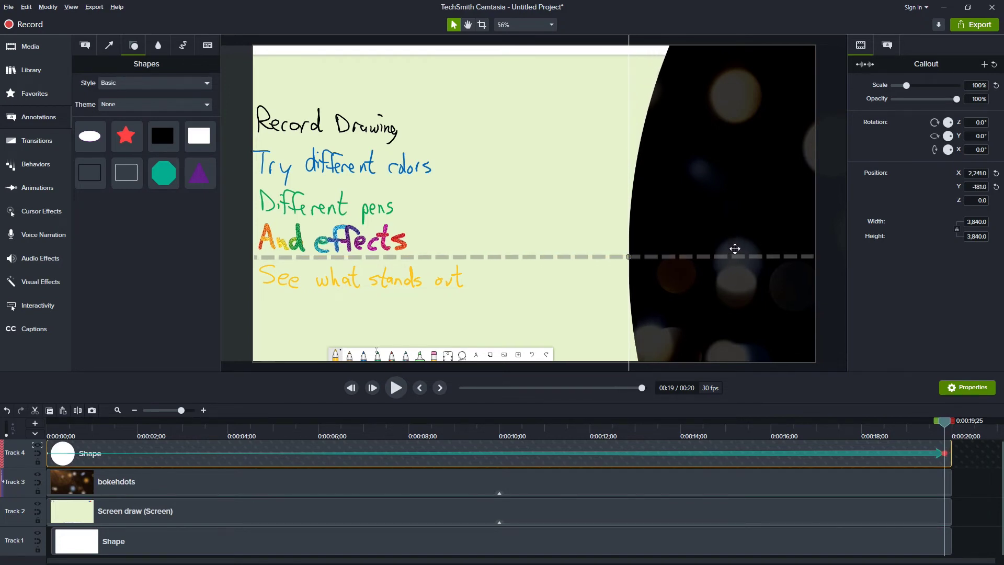
{"action": "left_click_drag", "start_coordinate": [206, 432], "coordinate": [28, 430]}
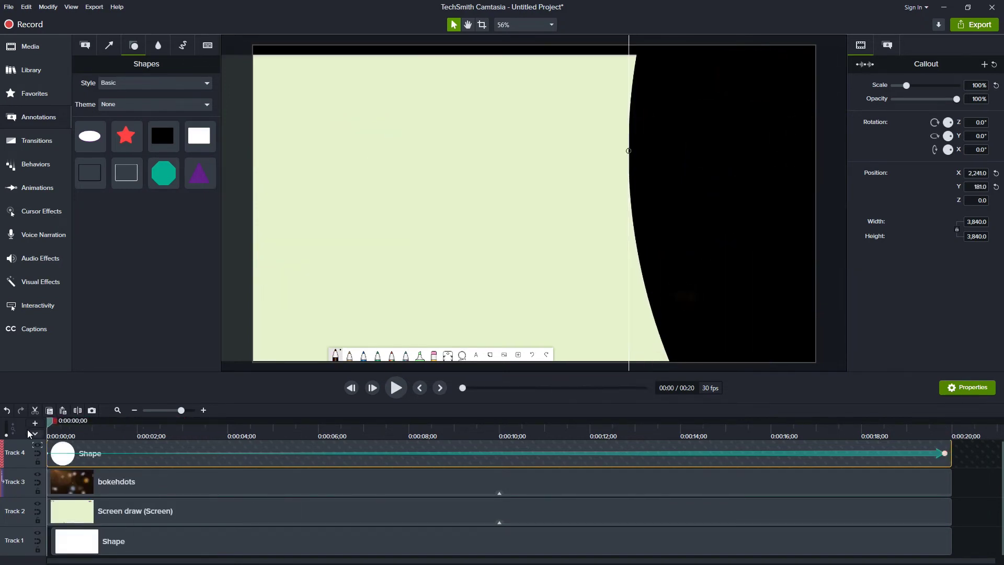
{"action": "left_click", "coordinate": [395, 387]}
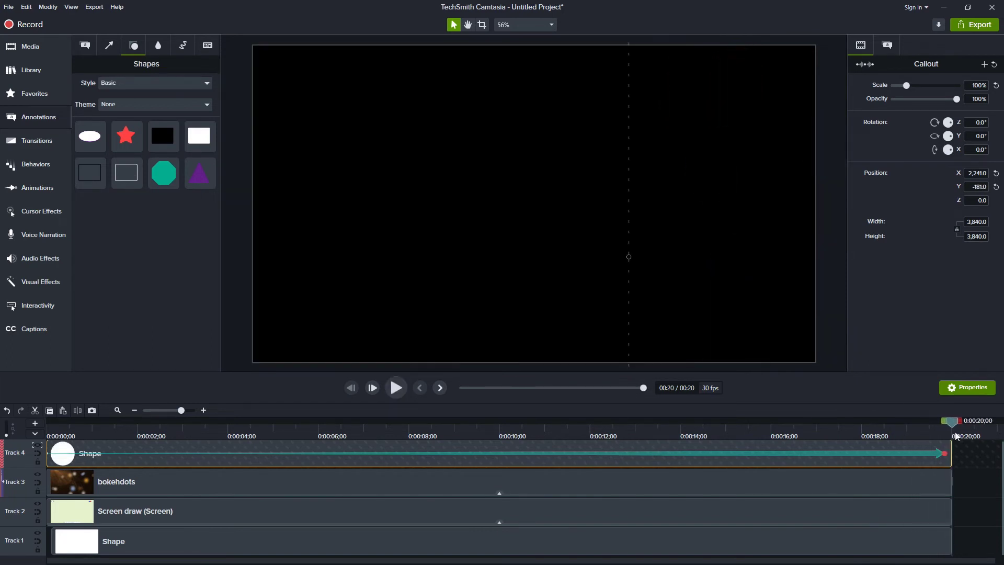
Step: Set the circle animation's easing to Linear and play it from the beginning
{"action": "right_click", "coordinate": [839, 457]}
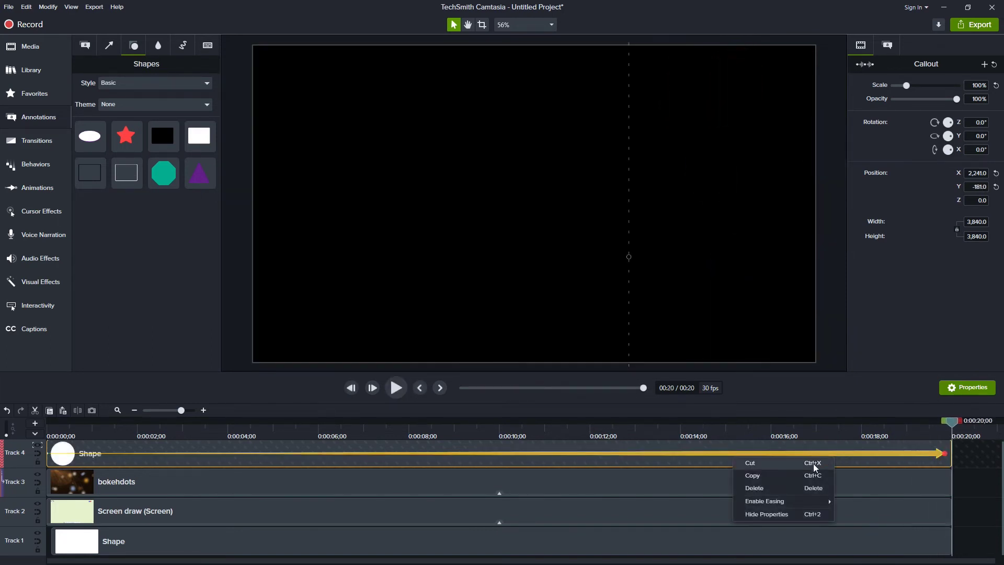
{"action": "mouse_move", "coordinate": [783, 505]}
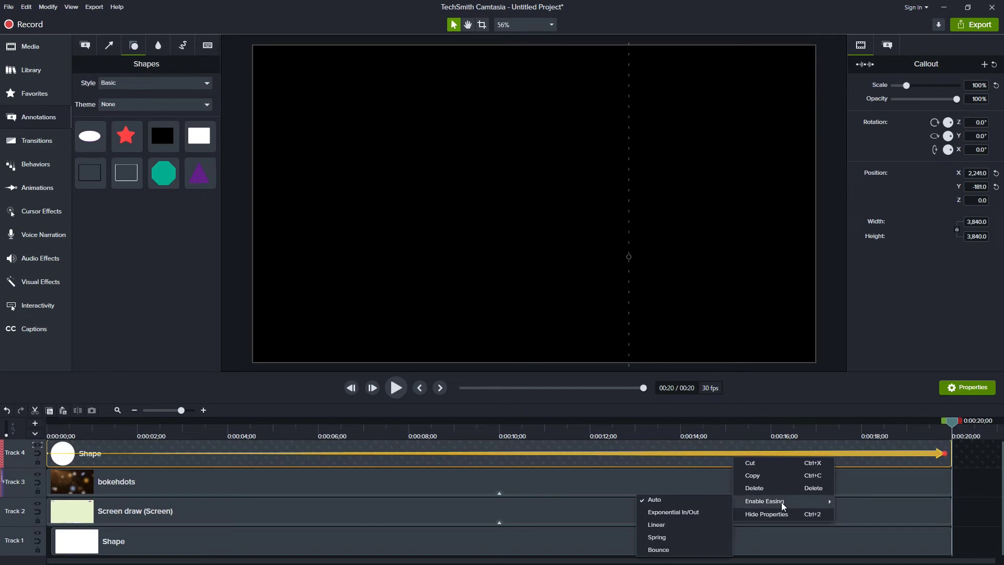
{"action": "left_click", "coordinate": [693, 531]}
{"action": "left_click_drag", "start_coordinate": [951, 421], "coordinate": [32, 416]}
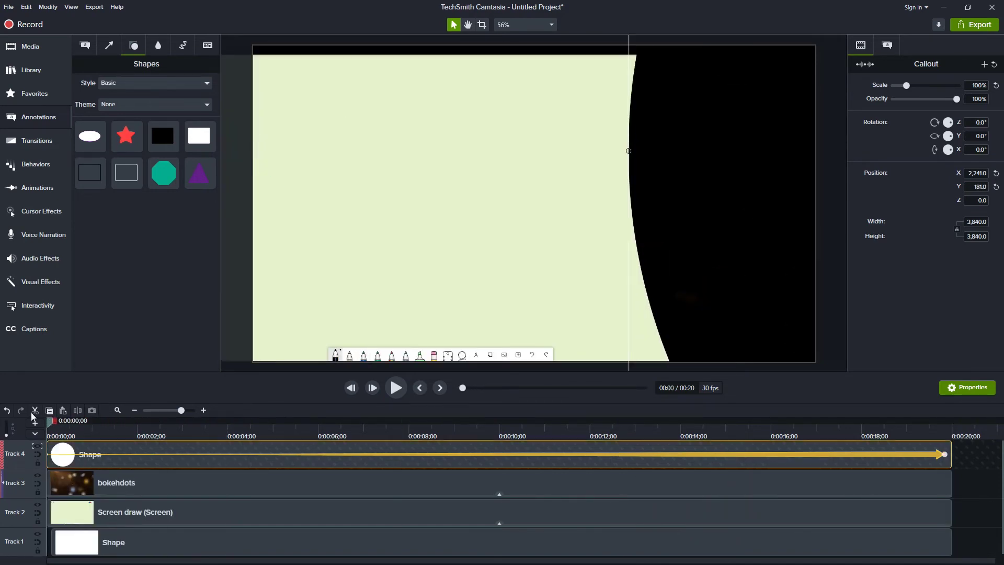
{"action": "left_click", "coordinate": [395, 388]}
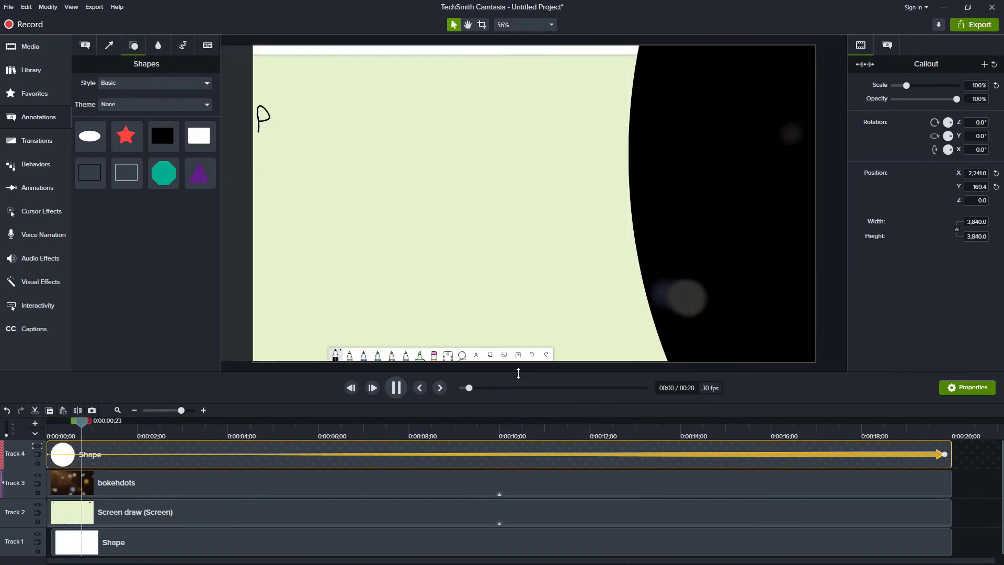
{"action": "left_click", "coordinate": [396, 388]}
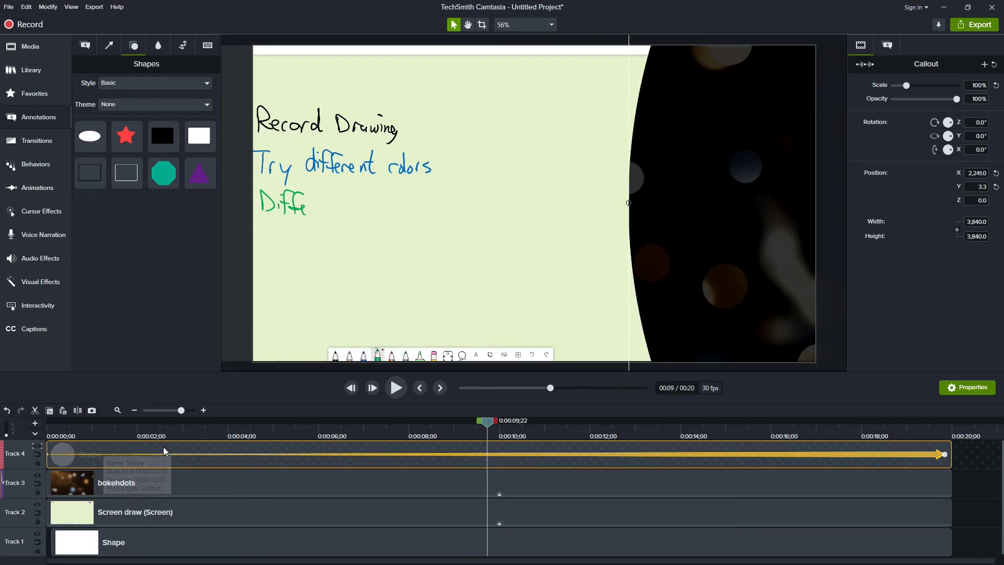
Step: Add Title, Information, Key points and Highlight text callouts over the dark curved area, extend all four to 20 seconds, and preview them
{"action": "left_click", "coordinate": [48, 428]}
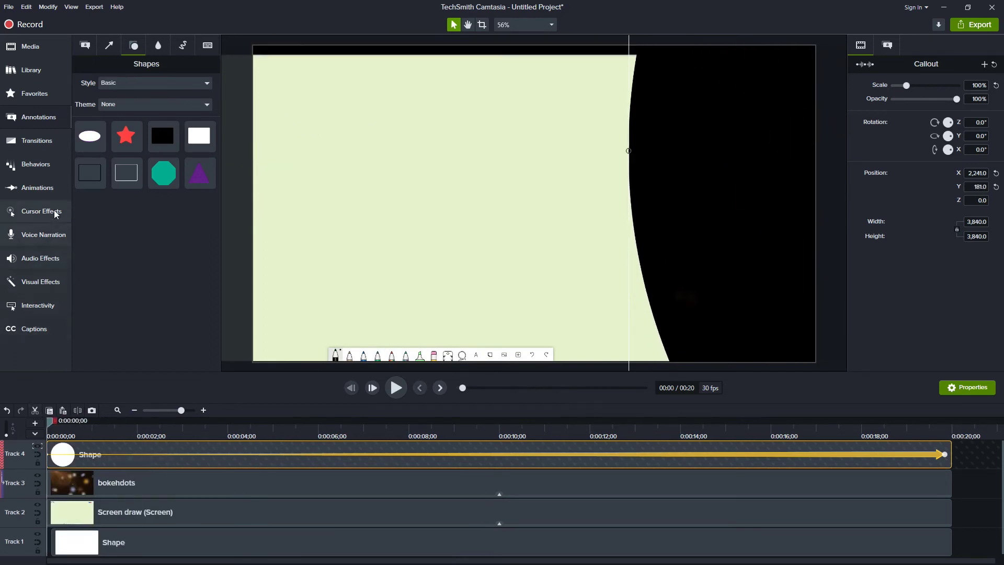
{"action": "left_click", "coordinate": [90, 46]}
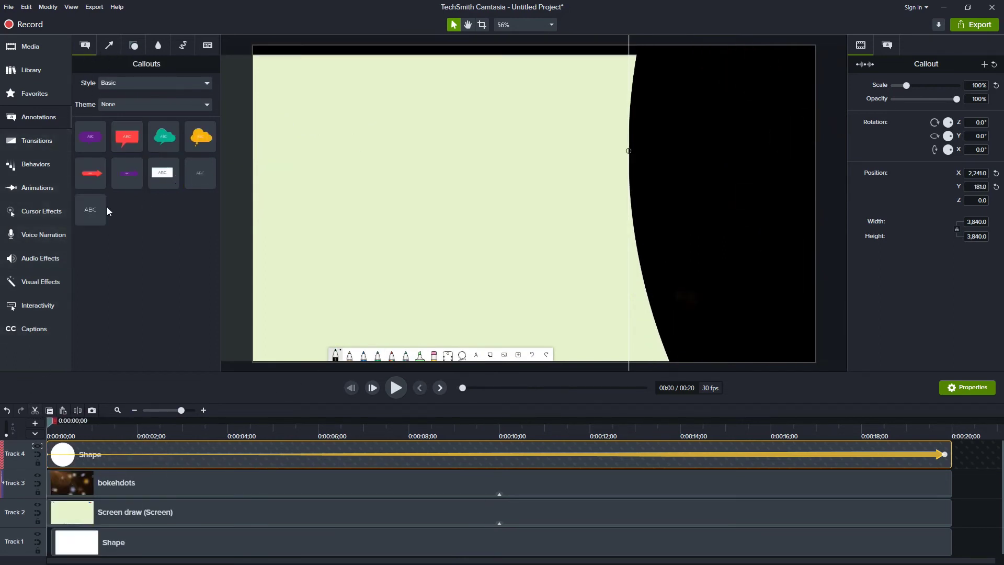
{"action": "left_click_drag", "start_coordinate": [108, 210], "coordinate": [719, 96]}
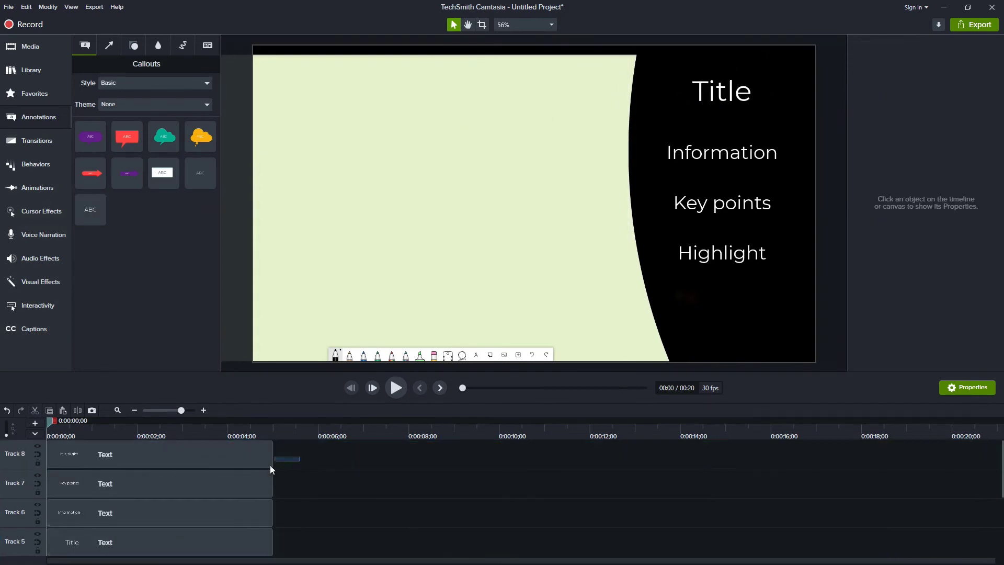
{"action": "left_click_drag", "start_coordinate": [269, 469], "coordinate": [950, 538]}
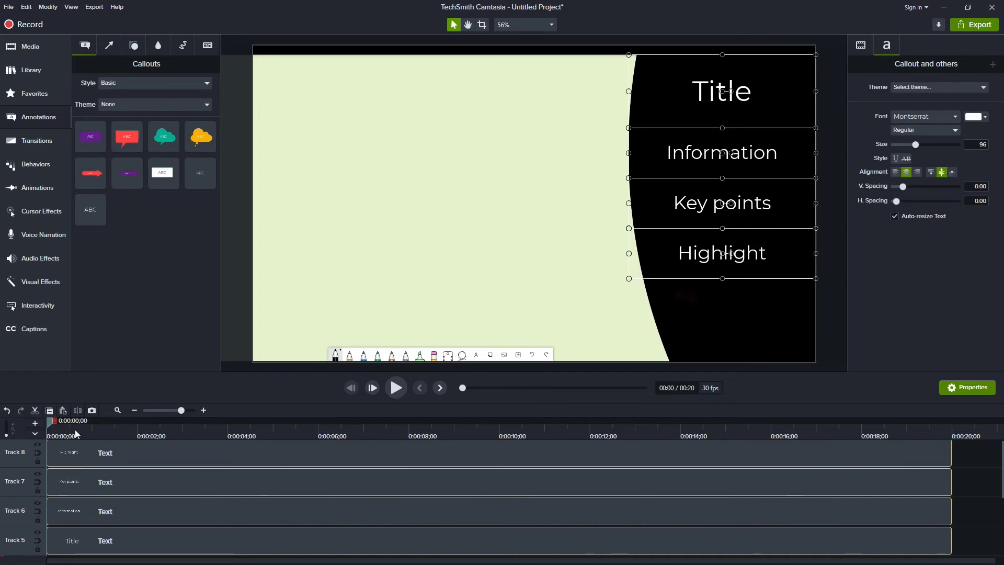
{"action": "left_click", "coordinate": [396, 388]}
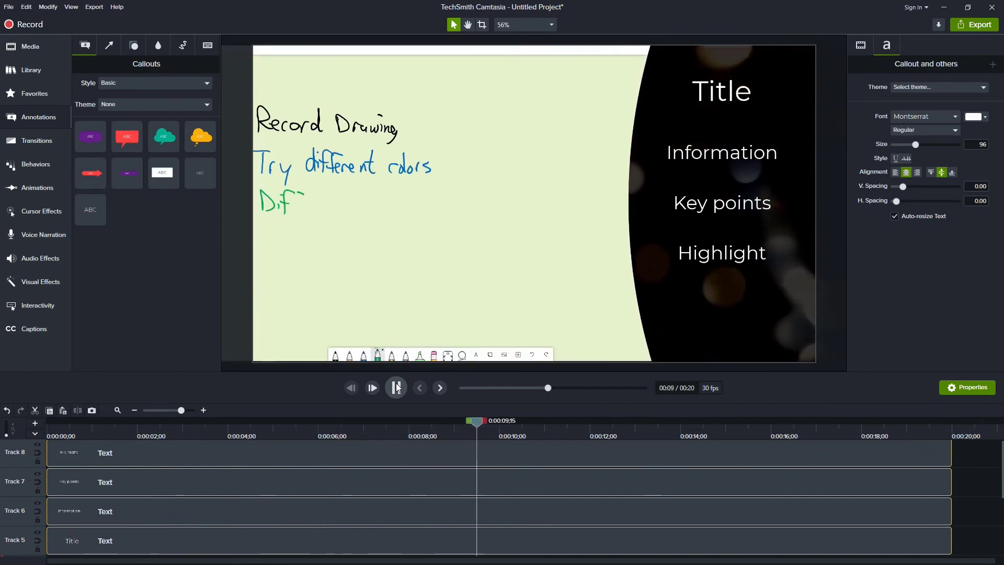
{"action": "left_click", "coordinate": [407, 387]}
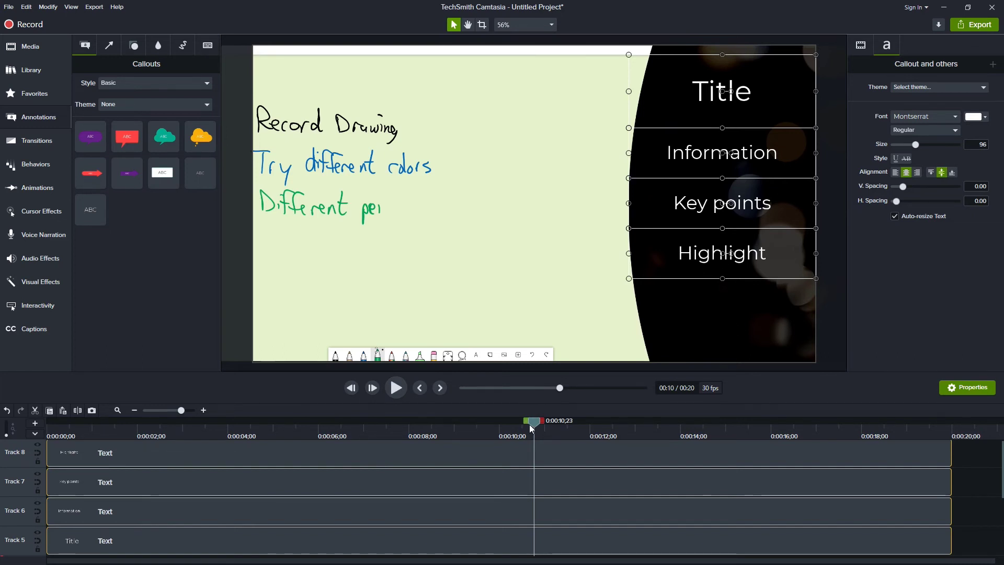
{"action": "key", "text": "space"}
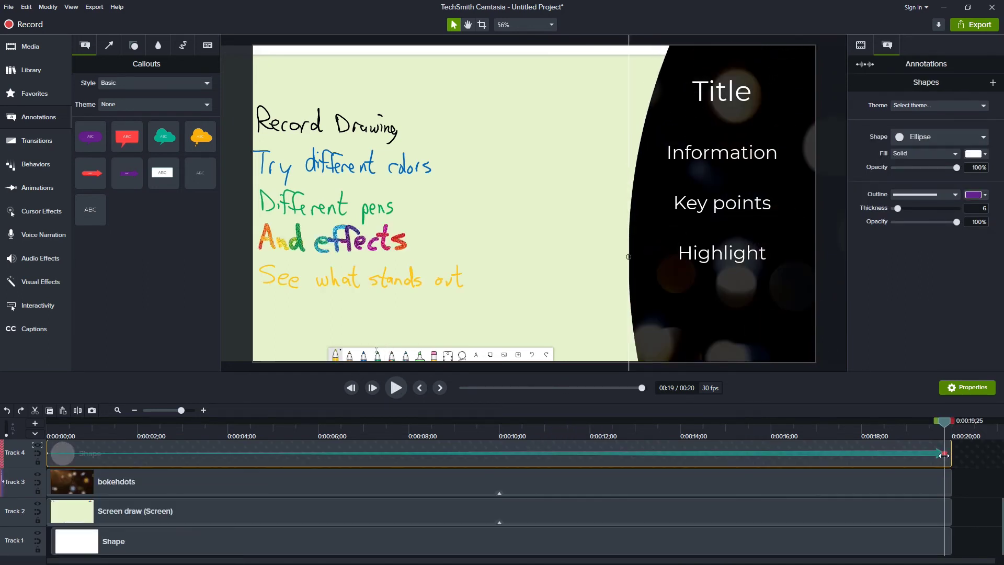
Step: Shorten the circle's animation to end at 10;00 and add a second animation running from 10;00 to 19;22
{"action": "left_click_drag", "start_coordinate": [943, 455], "coordinate": [498, 455]}
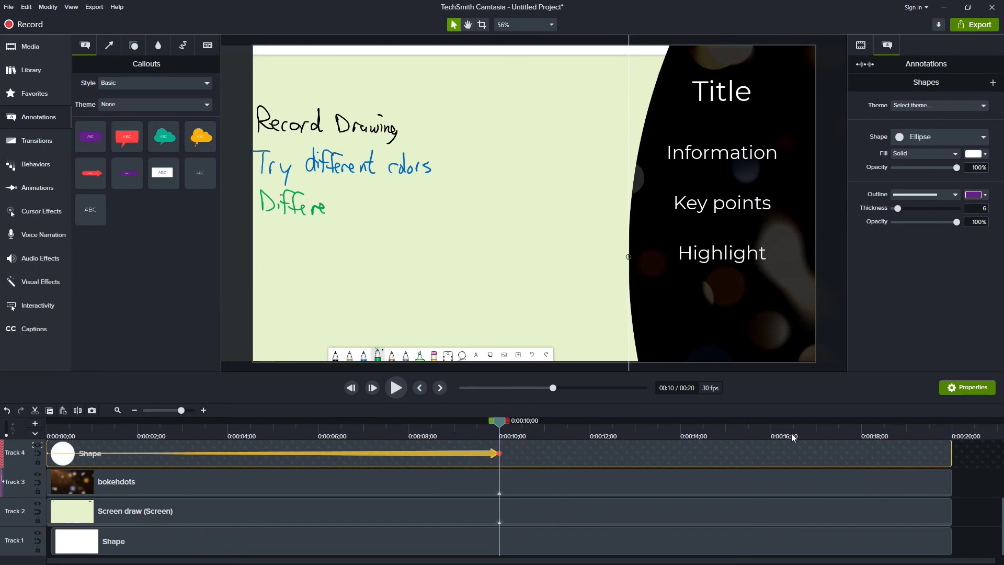
{"action": "left_click_drag", "start_coordinate": [839, 428], "coordinate": [855, 428]}
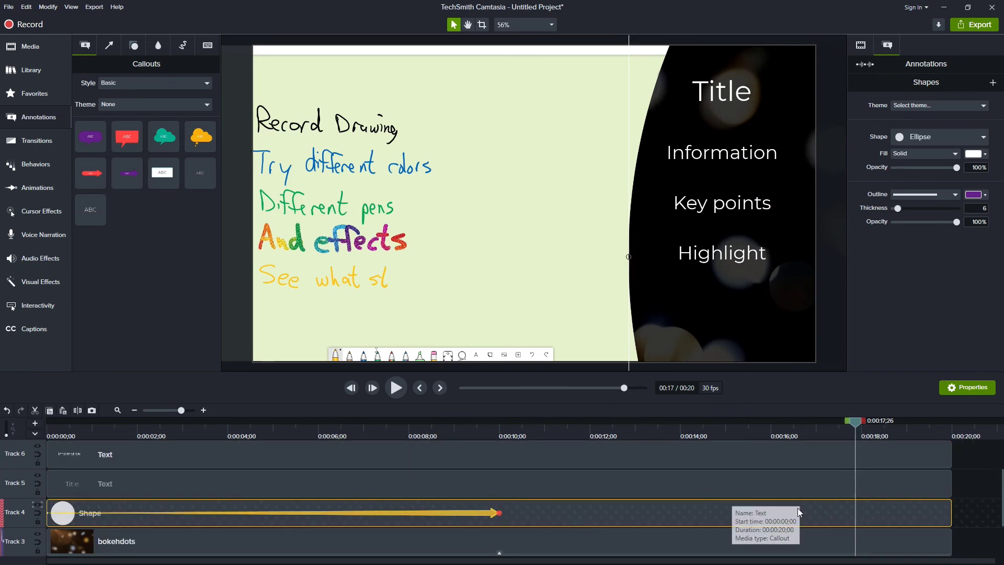
{"action": "key", "text": "shift+a"}
{"action": "left_click_drag", "start_coordinate": [810, 512], "coordinate": [499, 513]}
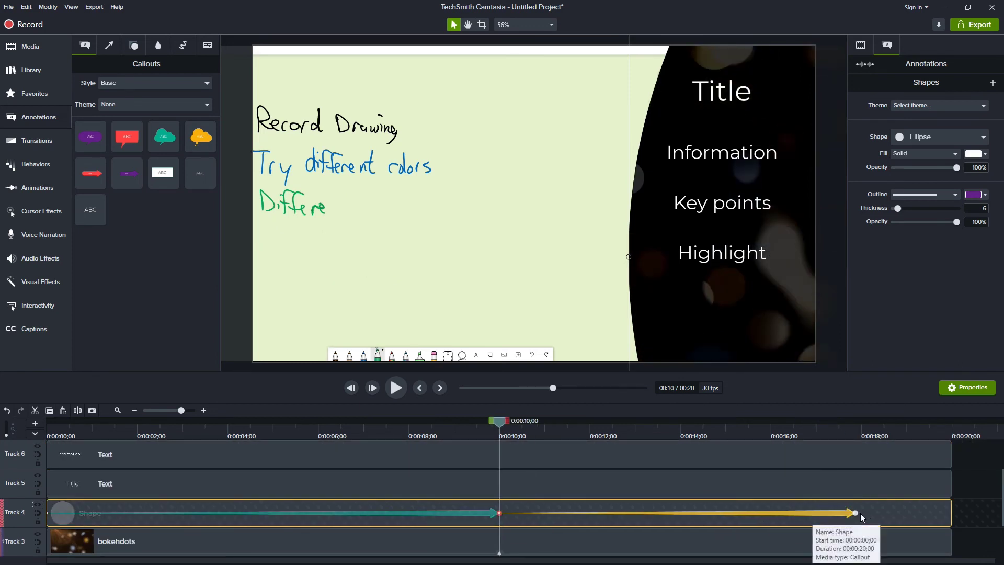
{"action": "left_click_drag", "start_coordinate": [854, 513], "coordinate": [939, 512]}
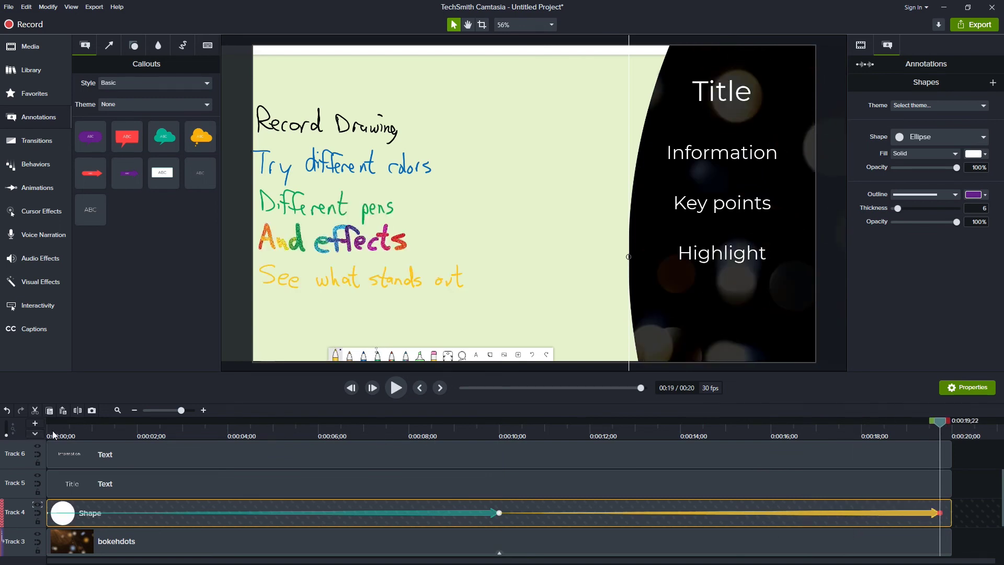
Step: Move the circle back up at the end of the second animation and play the project from the start
{"action": "mouse_move", "coordinate": [53, 431]}
{"action": "left_mouse_down"}
{"action": "mouse_move", "coordinate": [79, 440]}
{"action": "mouse_move", "coordinate": [116, 493]}
{"action": "mouse_move", "coordinate": [78, 554]}
{"action": "mouse_move", "coordinate": [318, 498]}
{"action": "mouse_move", "coordinate": [560, 510]}
{"action": "mouse_move", "coordinate": [908, 503]}
{"action": "mouse_move", "coordinate": [244, 504]}
{"action": "mouse_move", "coordinate": [949, 505]}
{"action": "left_mouse_up"}
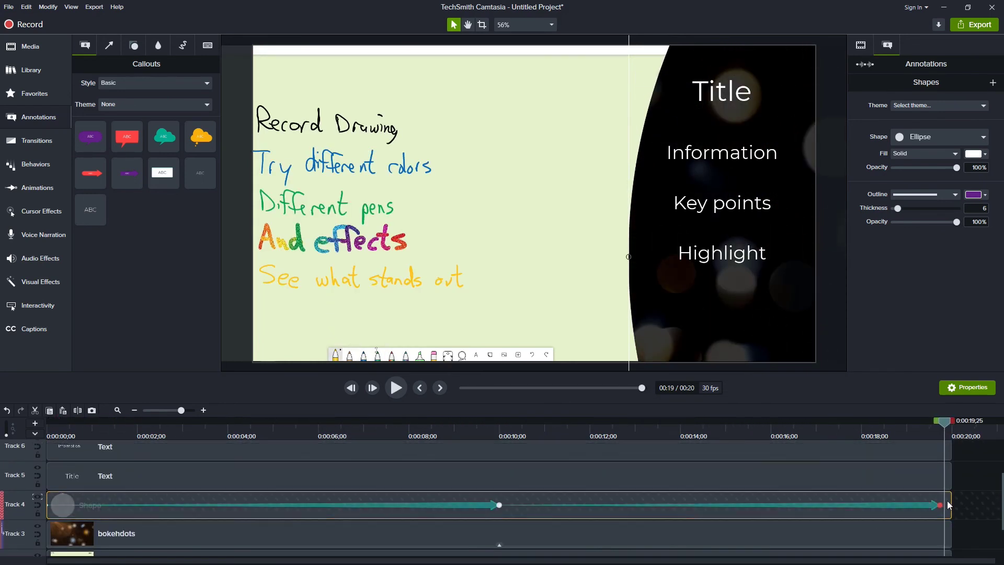
{"action": "scroll", "coordinate": [949, 504], "scroll_direction": "down", "scroll_amount": 2}
{"action": "left_click_drag", "start_coordinate": [666, 293], "coordinate": [667, 223]}
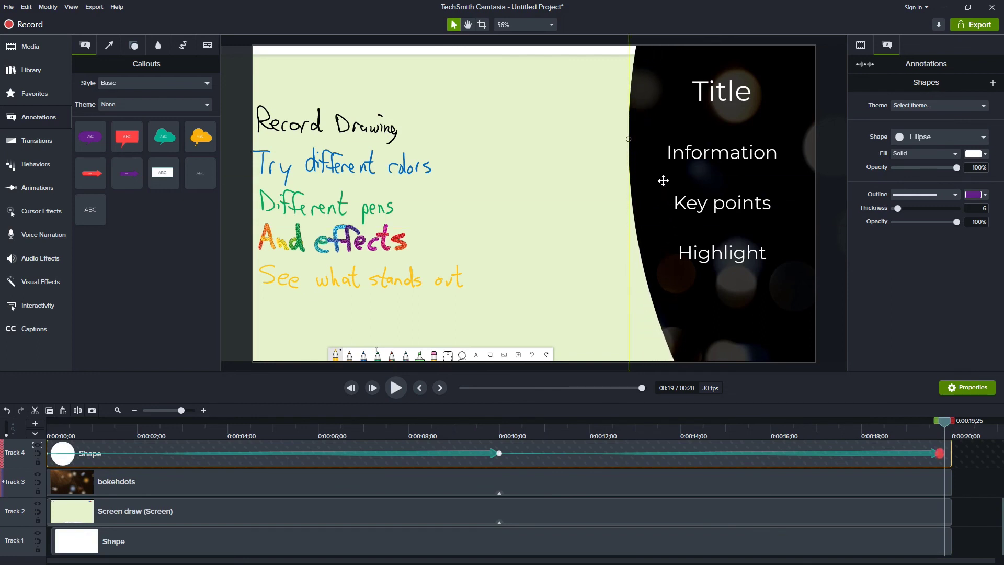
{"action": "key", "text": "space"}
{"action": "scroll", "coordinate": [965, 469], "scroll_direction": "up", "scroll_amount": 1}
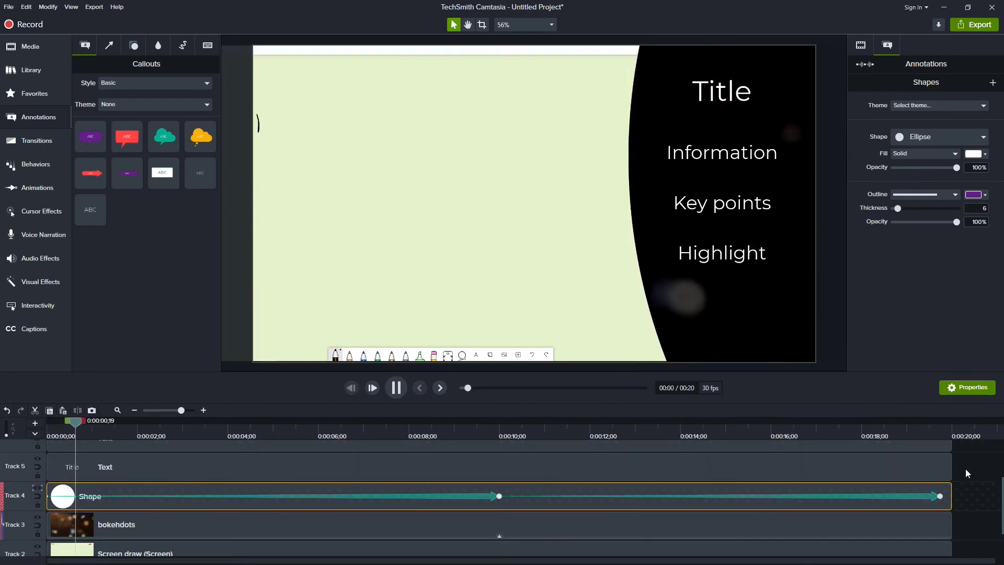